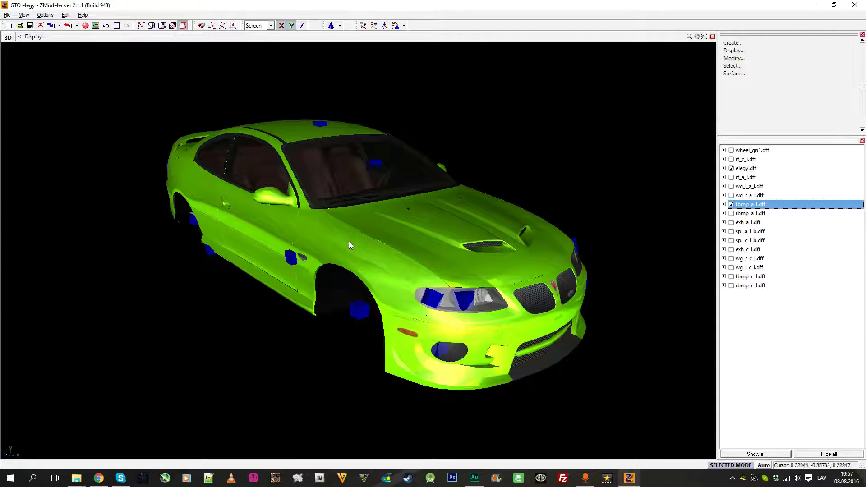
Step: Expand the tuning part files from rbmp_c_l.dff up to rf_c_l.dff in the object tree to examine their contents
middle_click_drag(402, 248, 469, 272)
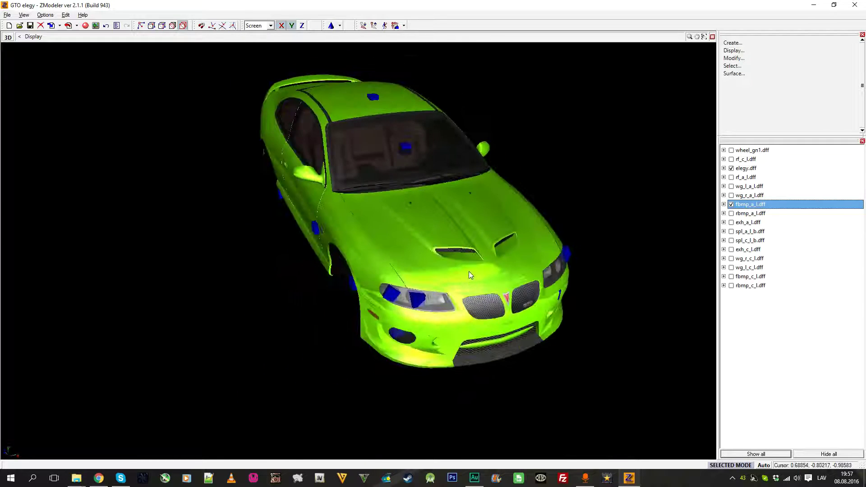
left_click(724, 277)
left_click(725, 268)
left_click(724, 258)
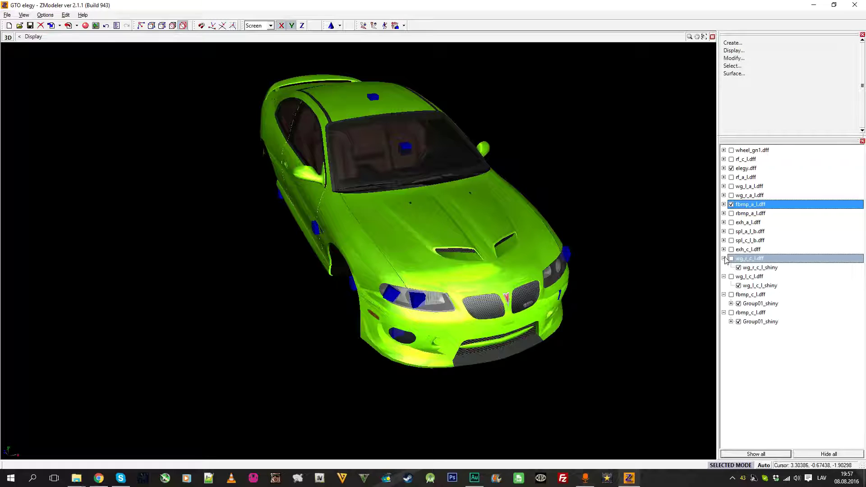
left_click(724, 249)
left_click(724, 241)
left_click(725, 231)
left_click(724, 222)
left_click(724, 213)
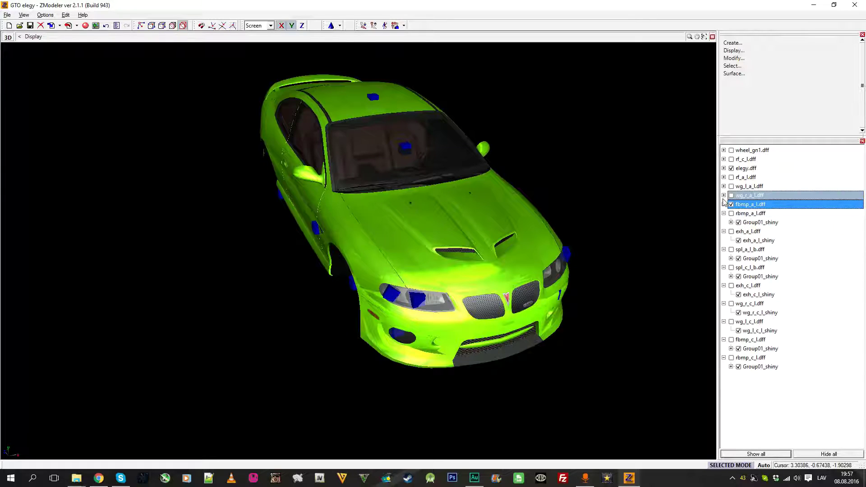
left_click(724, 205)
left_click(724, 196)
left_click(724, 187)
left_click(724, 178)
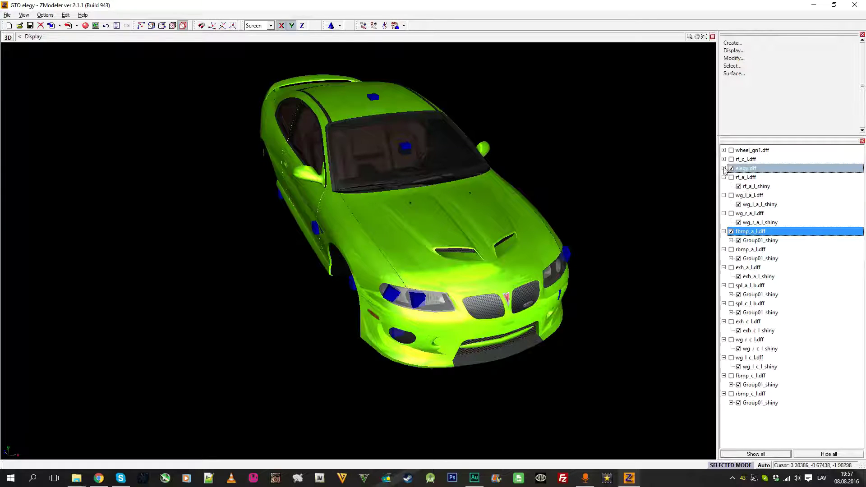
left_click(724, 159)
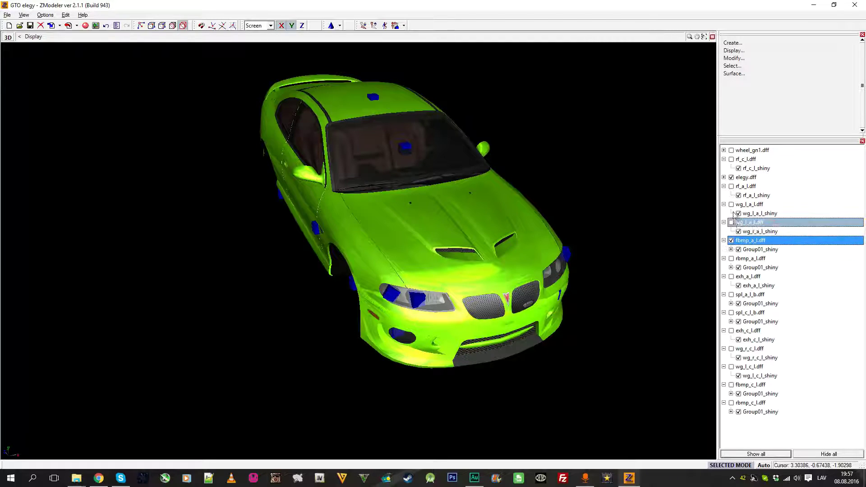
Step: Collapse all the expanded tuning part files in the object tree
left_click(724, 403)
left_click(724, 385)
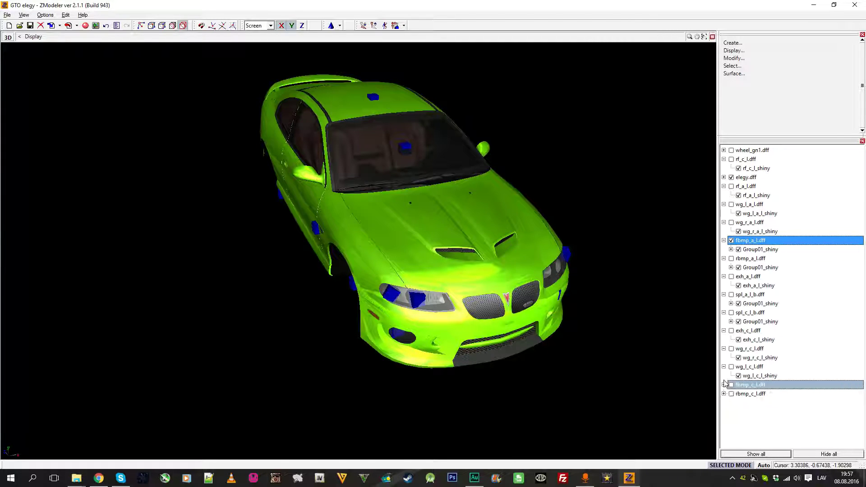
left_click(724, 367)
left_click(724, 349)
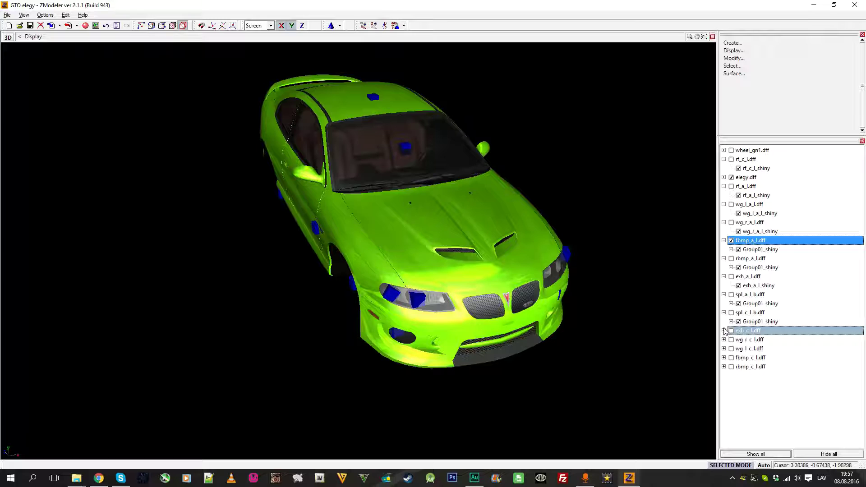
left_click(724, 313)
left_click(725, 295)
left_click(724, 277)
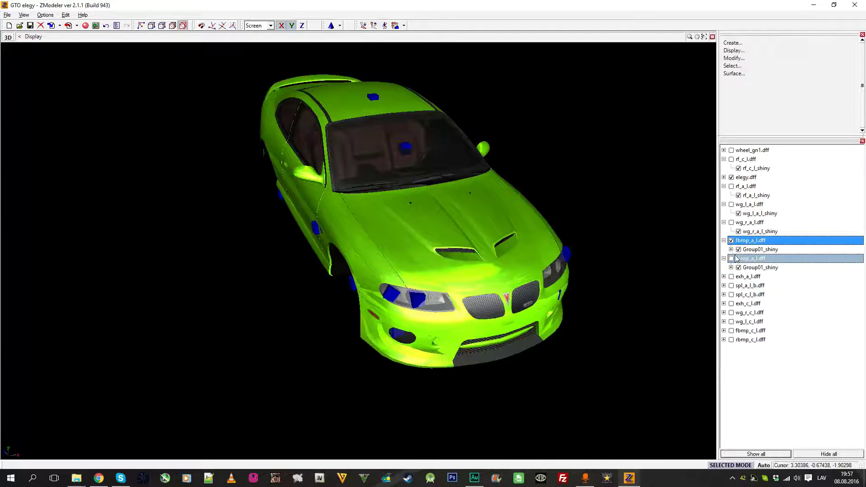
left_click(725, 259)
left_click(725, 241)
left_click(724, 222)
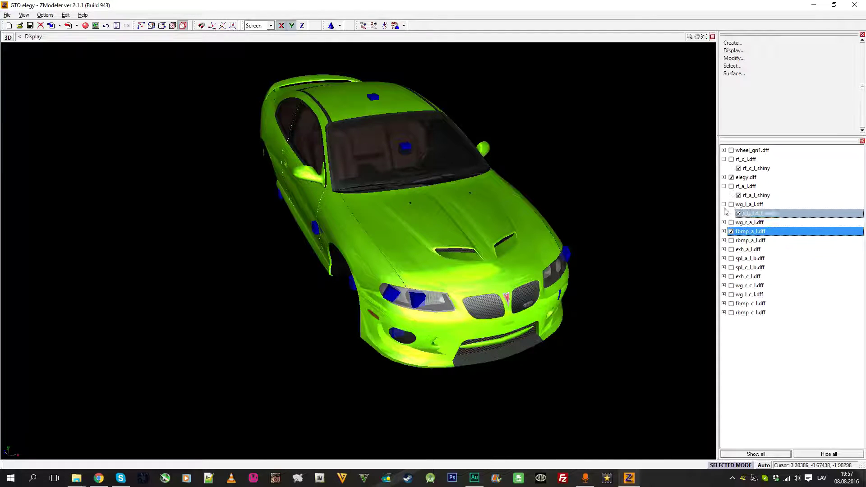
left_click(724, 205)
left_click(724, 186)
left_click(724, 159)
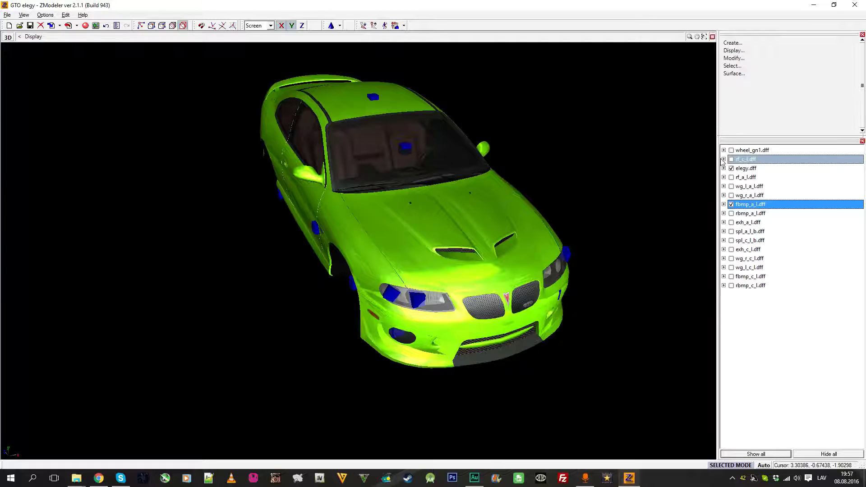
Step: Switch to the GTA San Andreas data folder, open carmods in WordPad and browse the list of car mods
mouse_move(74, 482)
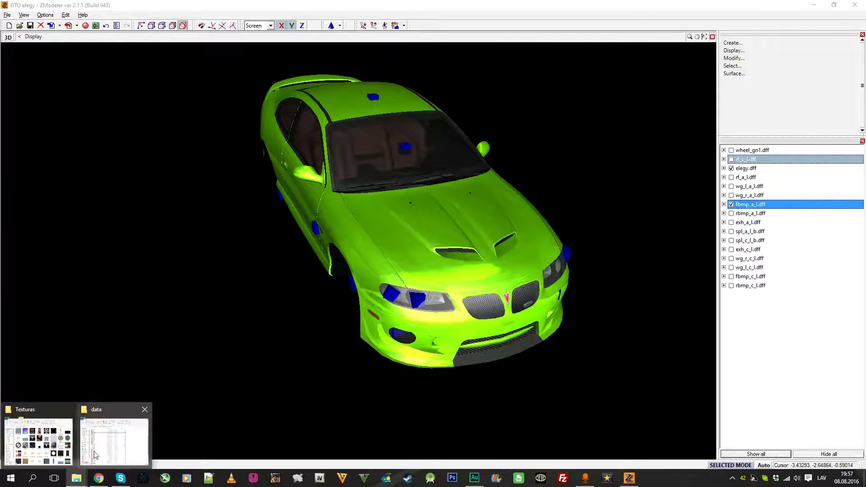
left_click(112, 434)
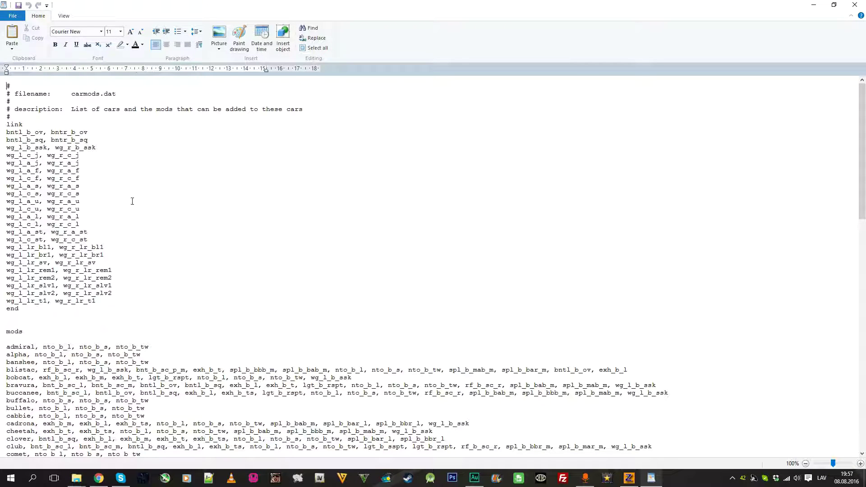
scroll(122, 175, "down", 7)
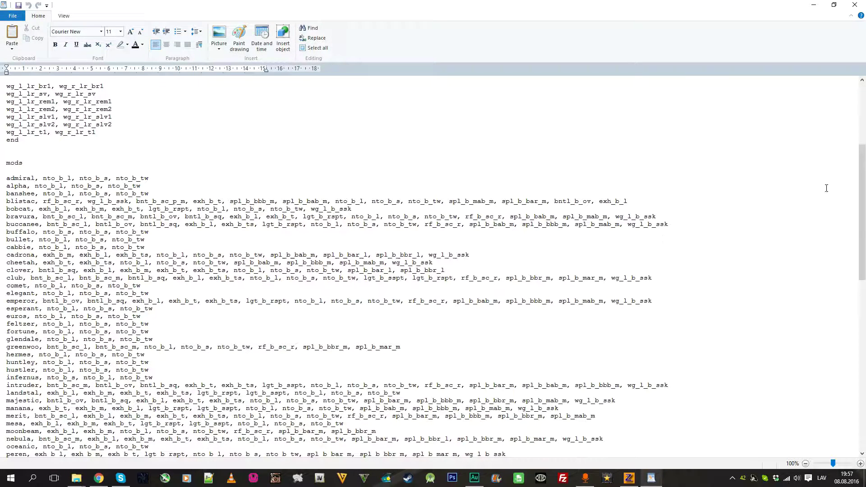
left_click_drag(863, 215, 806, 254)
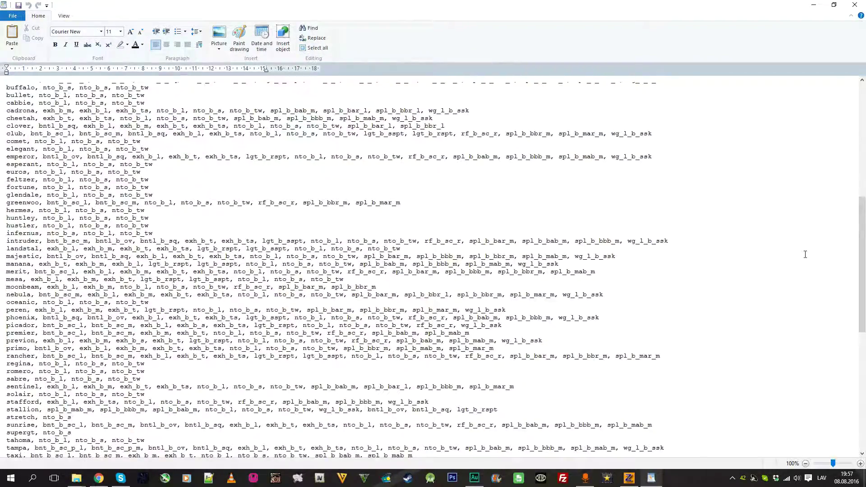
Step: Search carmods for elegy, examine the tuning parts on its line, close the file and return to ZModeler
key("ctrl+f")
key("Return")
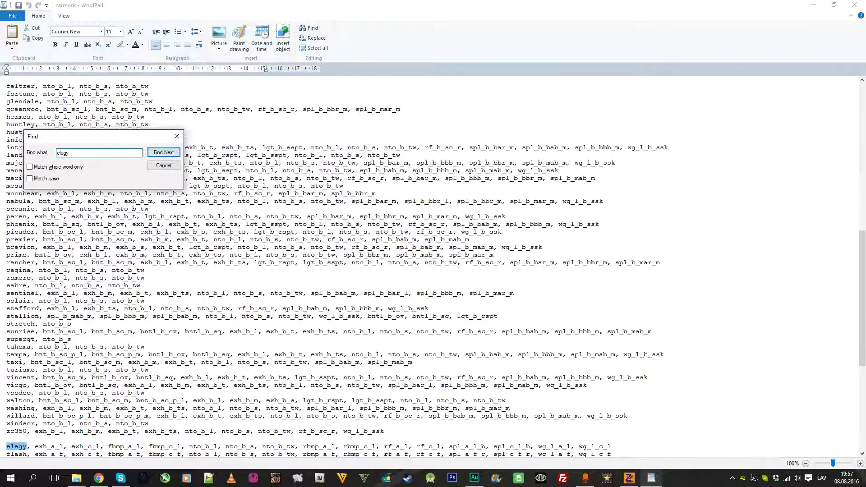
left_click(175, 136)
scroll(71, 399, "down", 4)
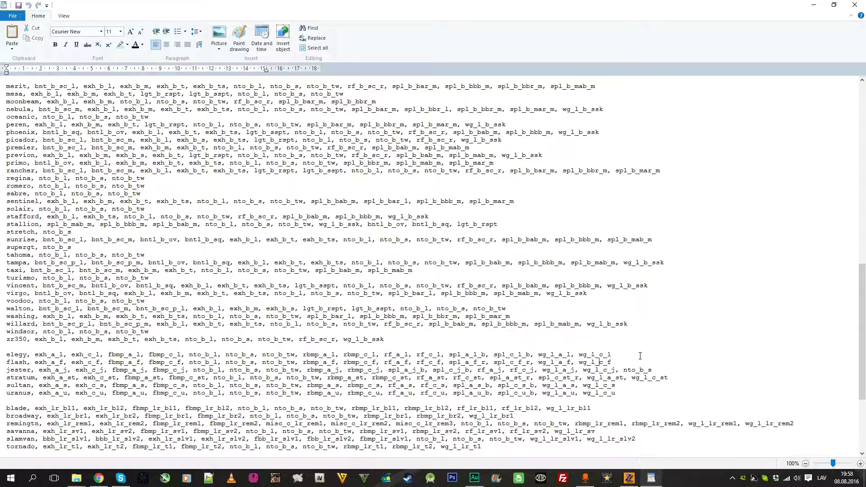
left_click(856, 7)
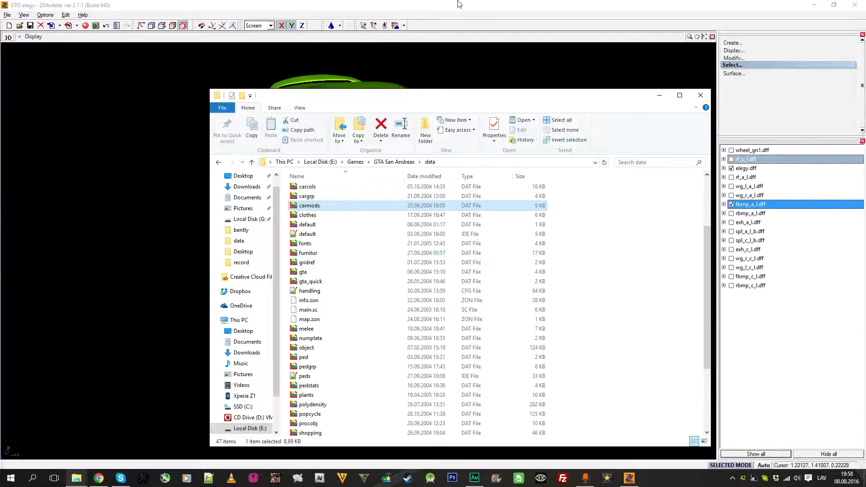
left_click(71, 218)
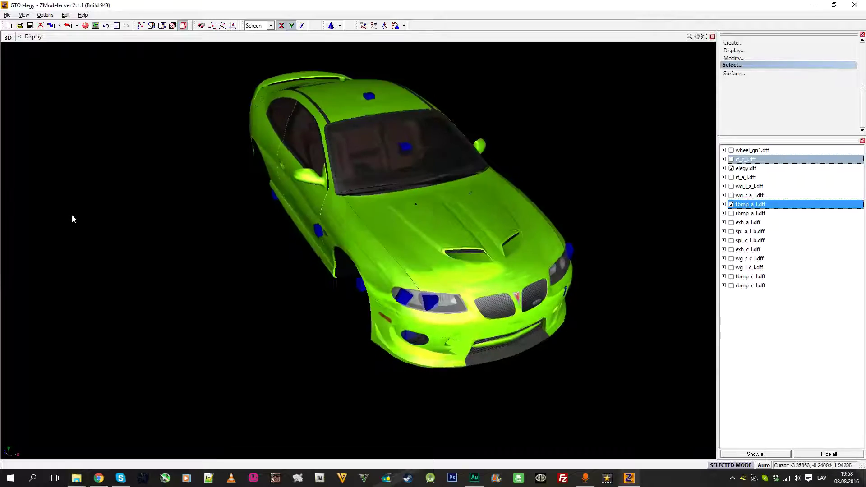
Step: Detach fbmp_a_l_shiny from its parent group to the root level and delete the remaining fbmp_a_l.dff hierarchy
middle_click_drag(336, 195, 436, 254)
scroll(437, 253, "down", 3)
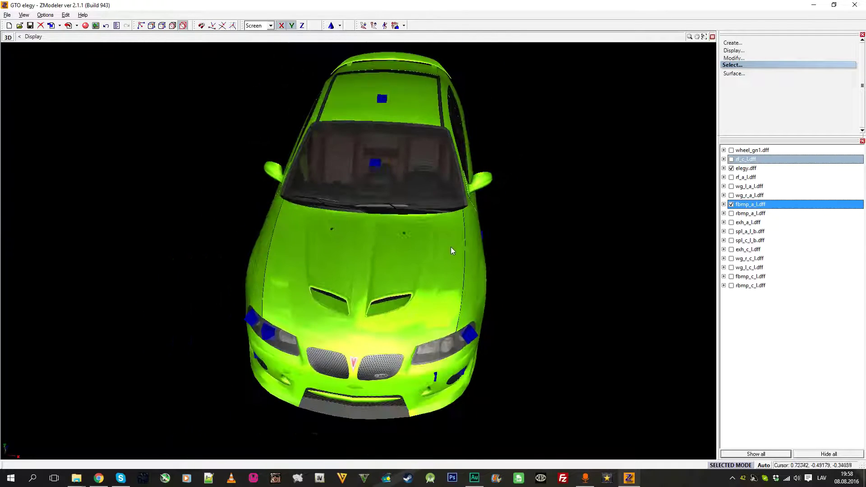
left_click(731, 213)
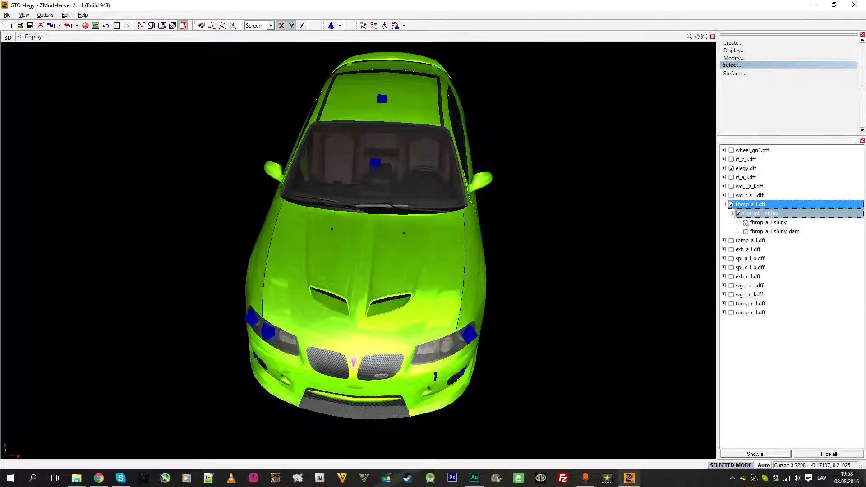
right_click(762, 223)
left_click(821, 246)
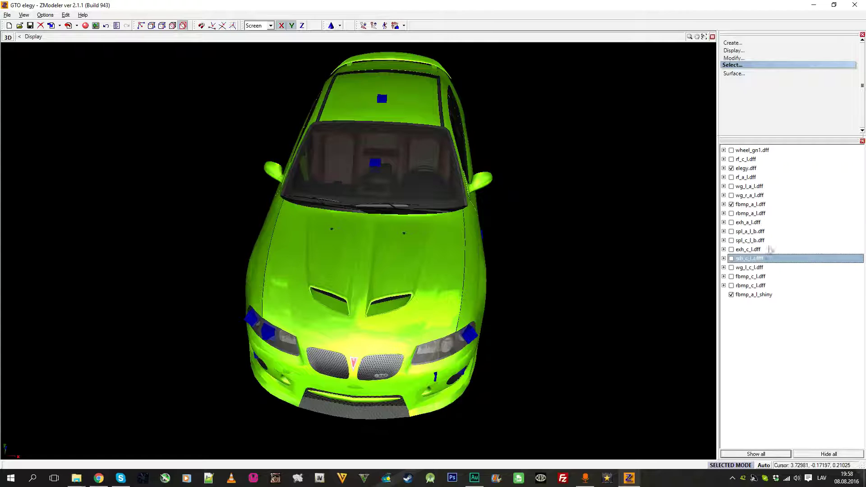
right_click(750, 207)
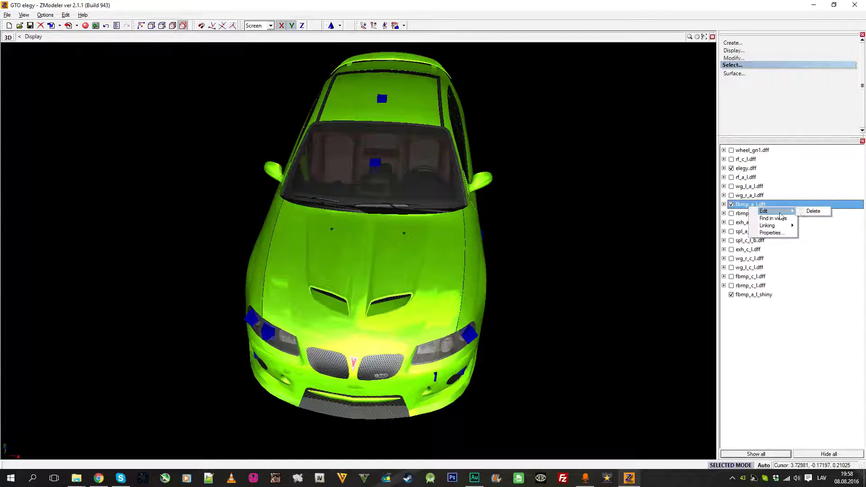
left_click(812, 212)
Step: Hide the detached fbmp_a_l_shiny front bumper and rename it bumper_one
middle_click_drag(357, 269, 451, 253)
left_click(732, 287)
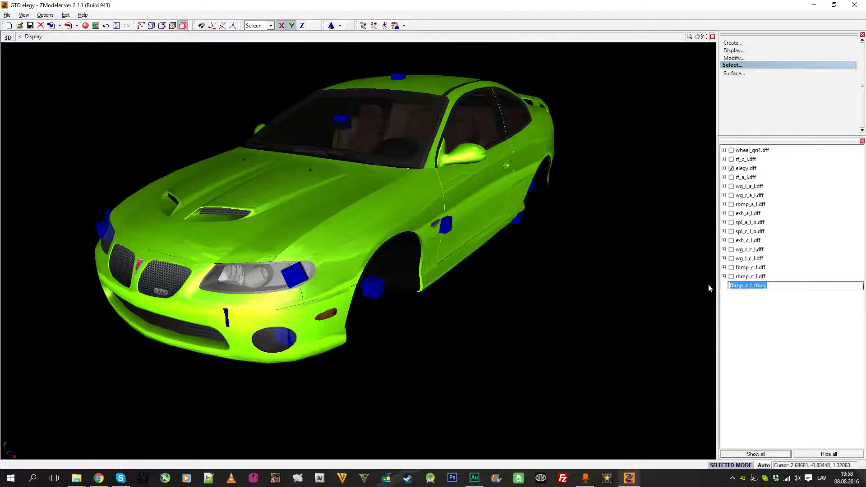
type("bumper_one")
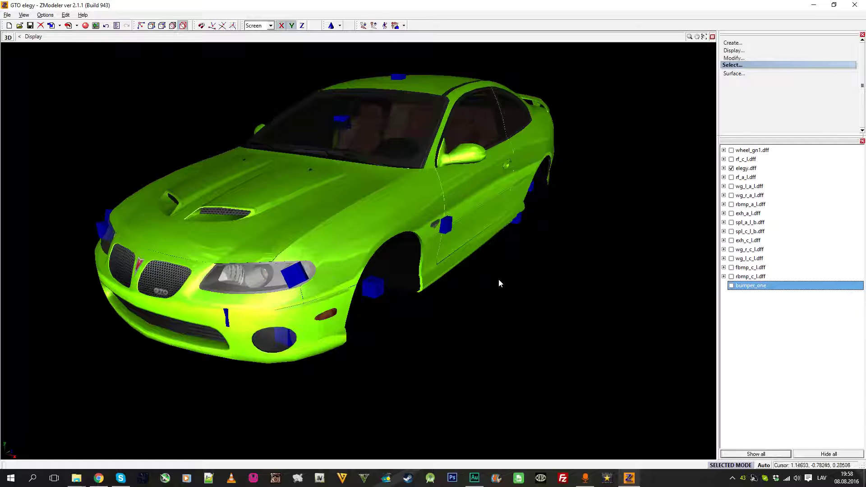
Step: Show bumper_one on the car and hide it again to compare the tuning bumper with the stock one
middle_click_drag(499, 283, 795, 302)
middle_click_drag(681, 289, 611, 297)
left_click(731, 286)
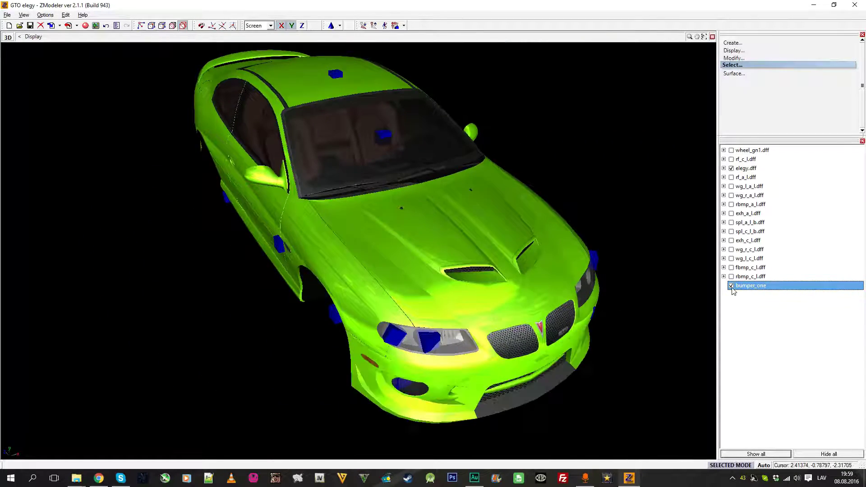
left_click(731, 286)
middle_click_drag(668, 286, 520, 254)
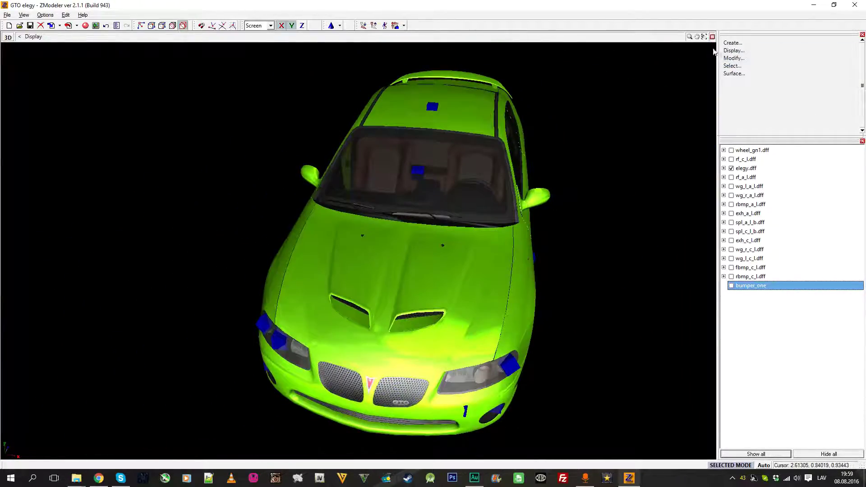
Step: Switch to the four-viewport layout and show bumper_one, with the car's front framed in the side view
left_click(712, 37)
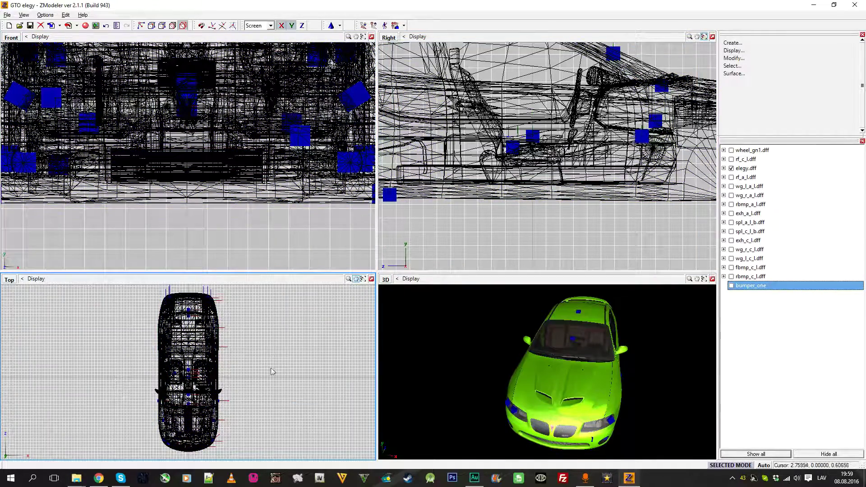
scroll(248, 224, "down", 5)
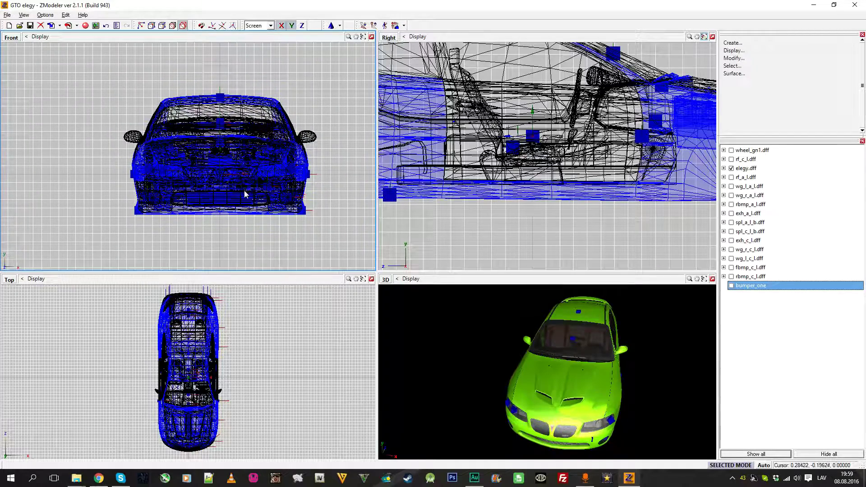
scroll(239, 187, "up", 3)
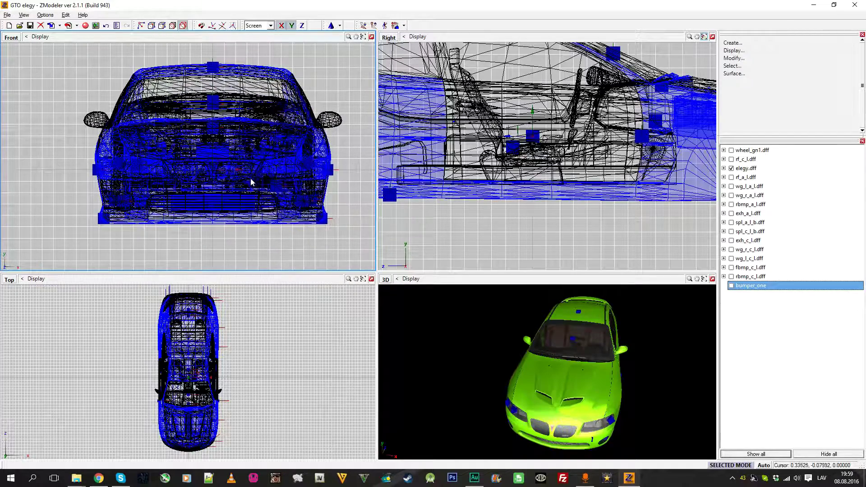
scroll(248, 173, "down", 1)
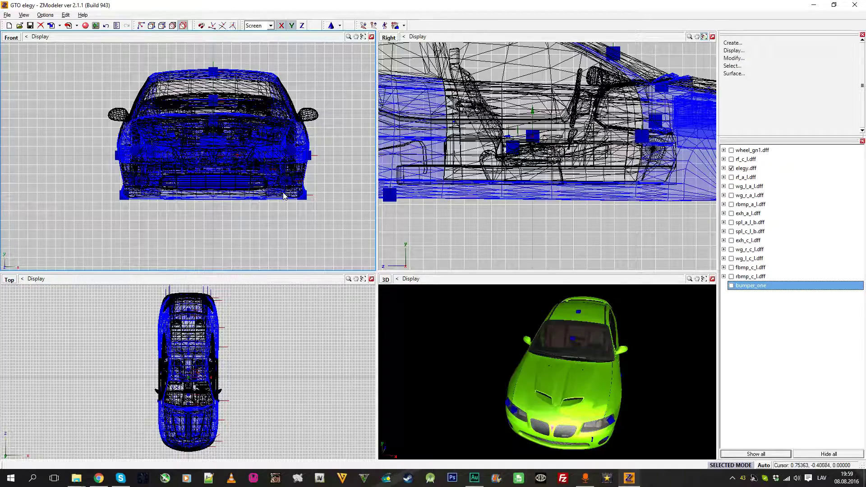
scroll(487, 167, "down", 4)
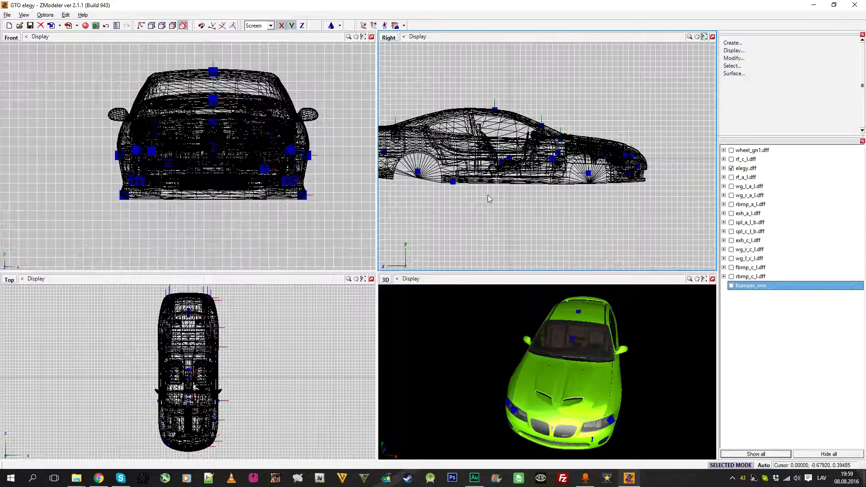
scroll(488, 189, "up", 3)
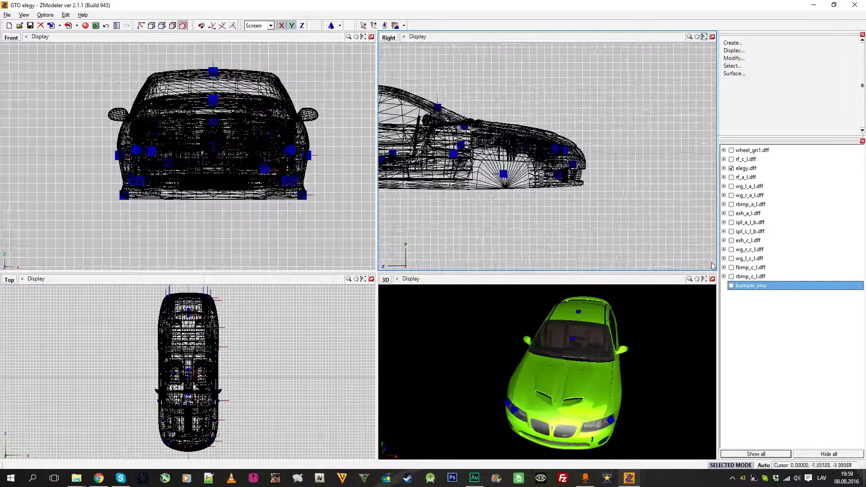
left_click(732, 286)
left_click_drag(670, 355, 600, 356)
scroll(597, 222, "up", 2)
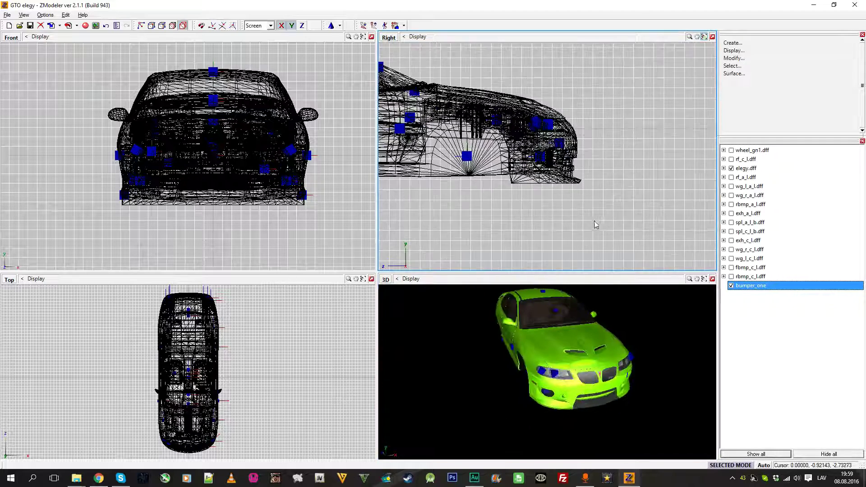
Step: Reset bumper_one's local axes to its parent with Keep Object enabled and the Offset option selected
left_click(686, 131)
left_click(783, 50)
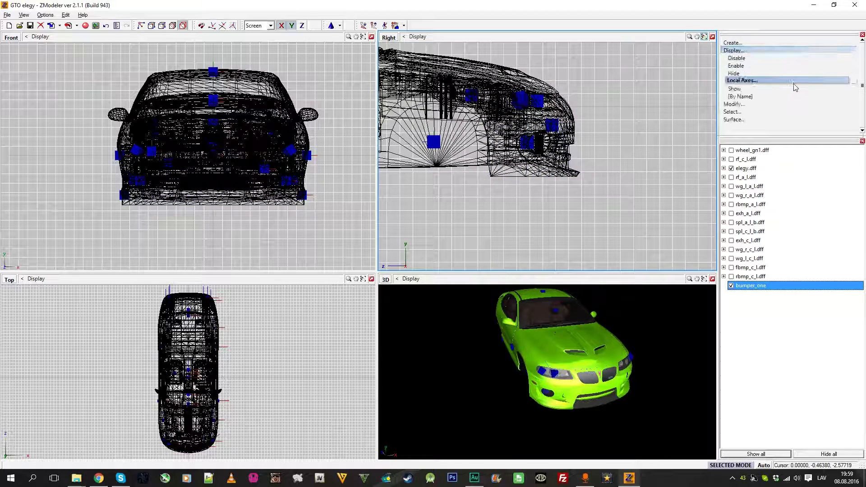
left_click(794, 81)
left_click(854, 81)
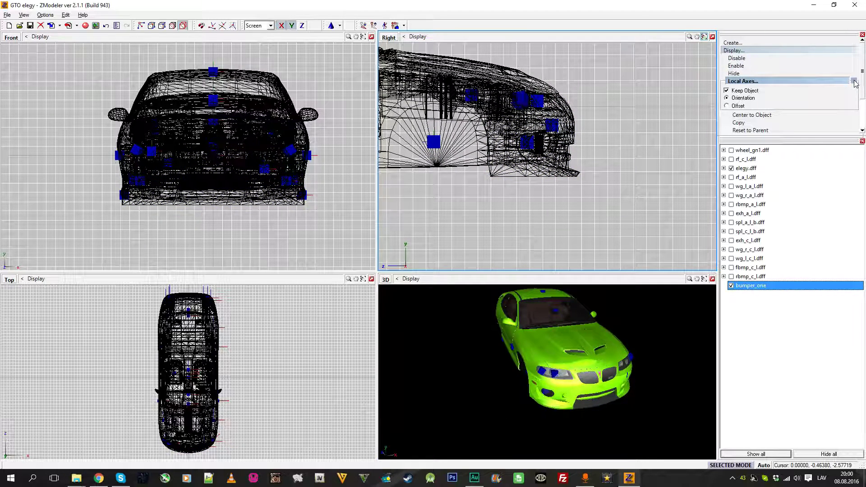
left_click(737, 107)
left_click(767, 130)
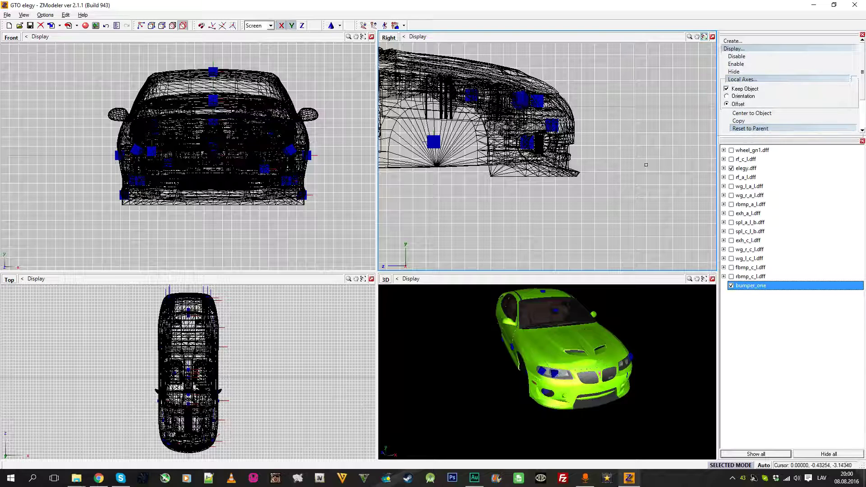
left_click(567, 177)
middle_click_drag(545, 208, 647, 194)
scroll(647, 193, "down", 2)
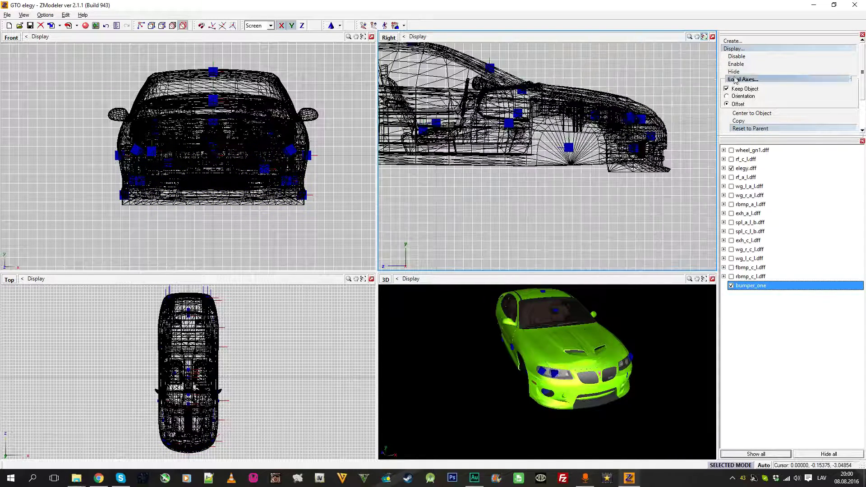
Step: Hide elegy.dff to check bumper_one's local axes on its own, and show the car again
left_click(742, 49)
left_click(732, 168)
scroll(608, 194, "down", 2)
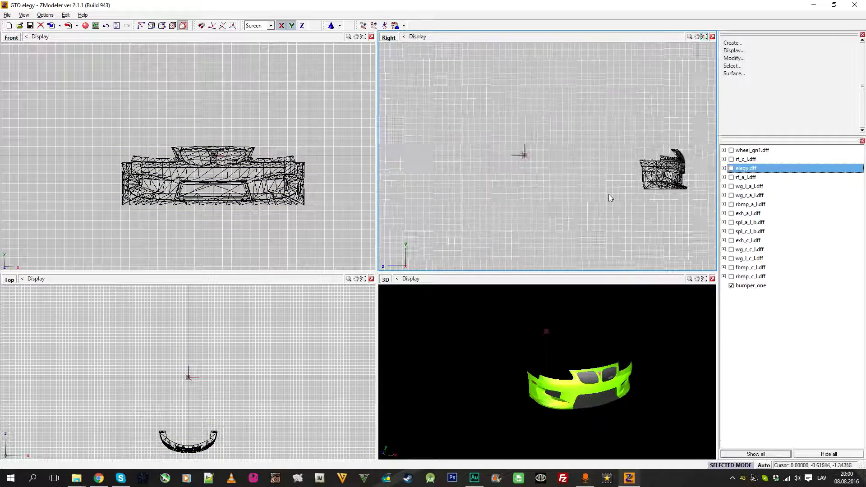
scroll(618, 187, "up", 2)
left_click(616, 171)
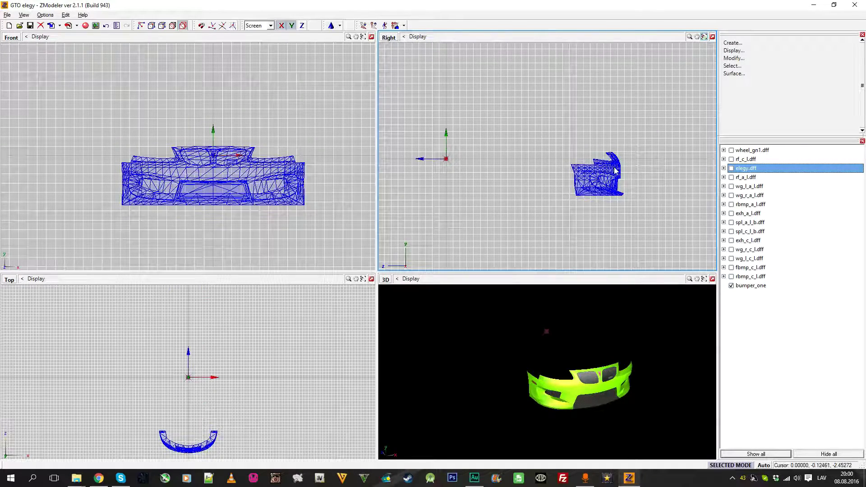
left_click(702, 304)
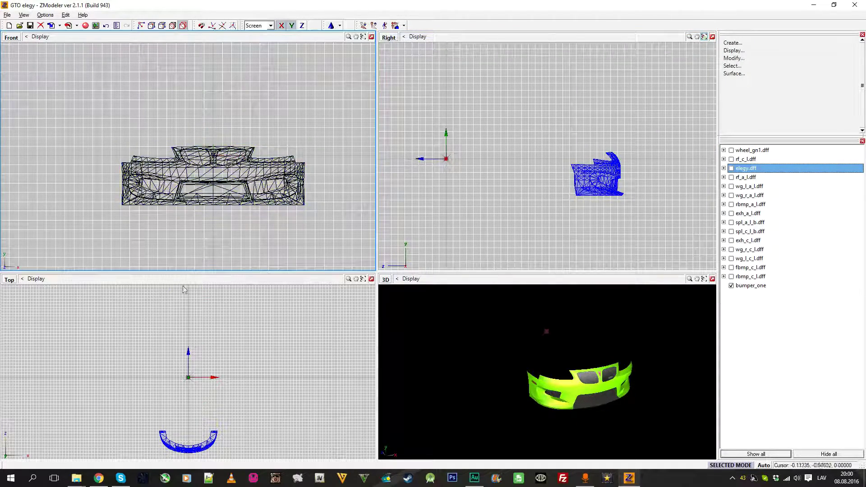
left_click(731, 169)
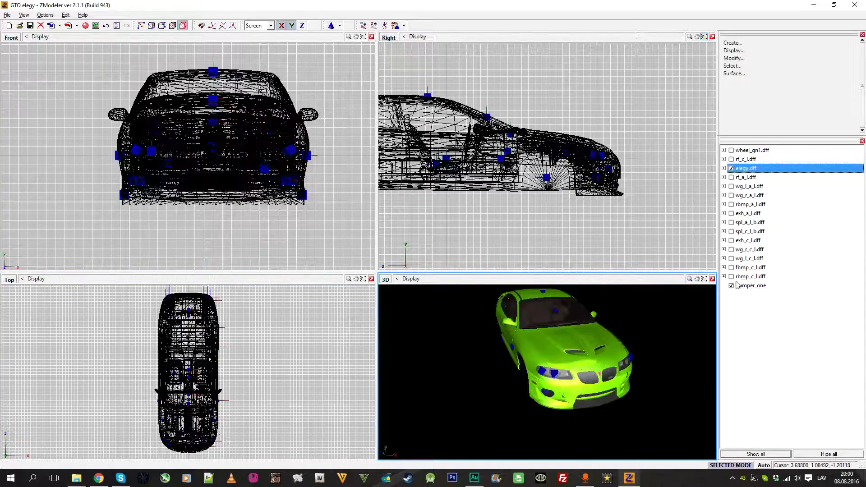
Step: Hide bumper_one to examine the stock front bumper's local axes in the side view, and show bumper_one again
scroll(609, 162, "up", 4)
left_click(607, 160)
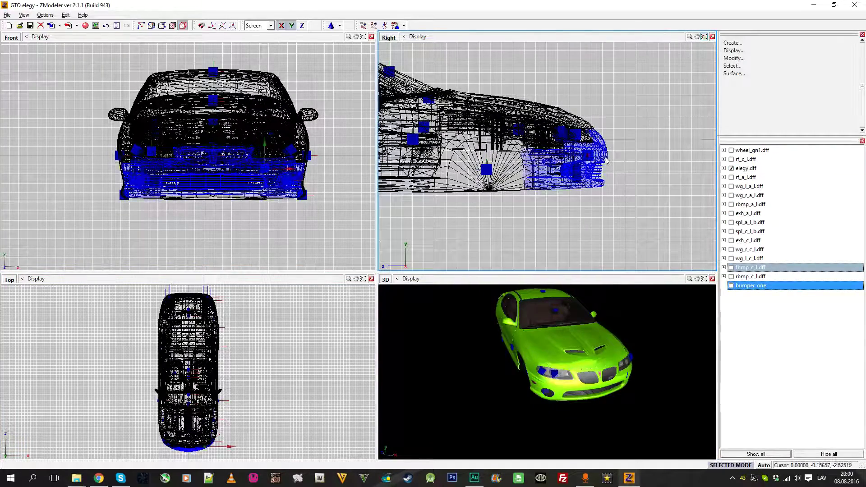
scroll(602, 160, "up", 4)
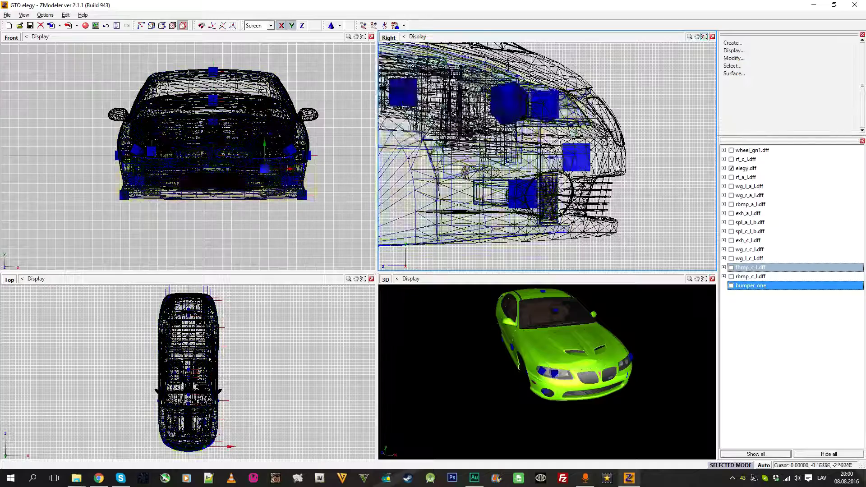
scroll(618, 168, "down", 3)
left_click(620, 171)
scroll(640, 181, "down", 4)
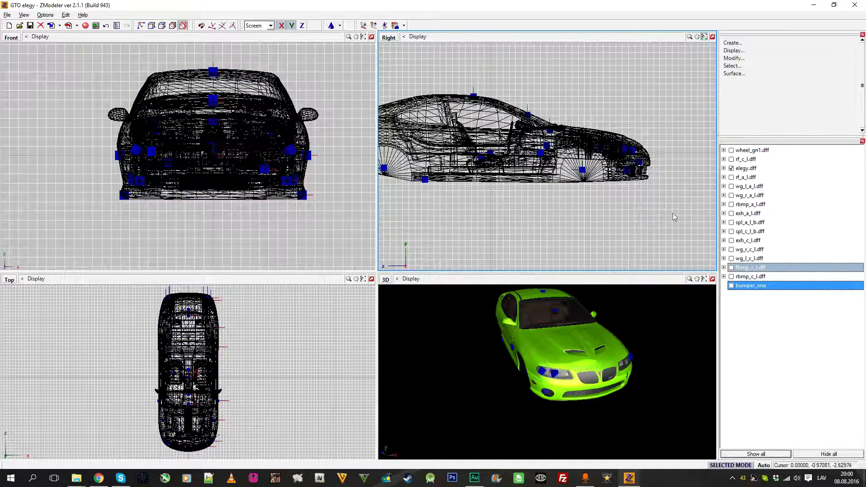
scroll(704, 243, "up", 1)
left_click(732, 286)
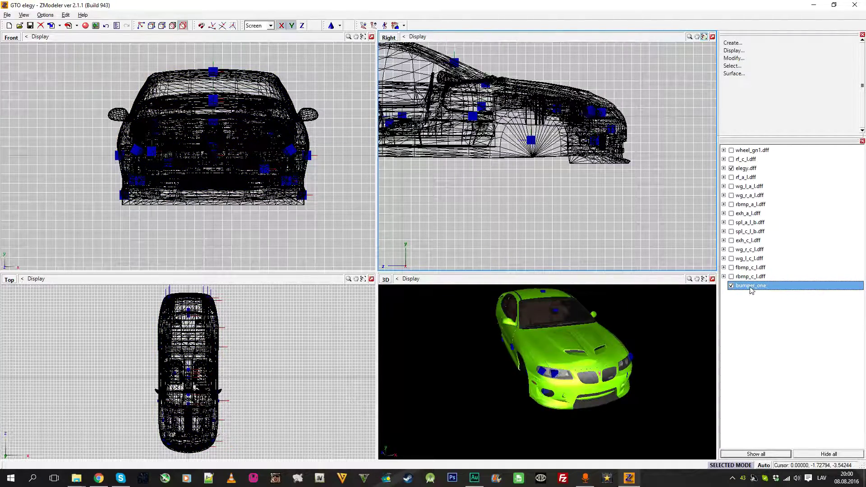
Step: Move bumper_one into bump_front_dummy in the elegy.dff hierarchy and check its fit in the maximized 3D view
left_click_drag(774, 234, 798, 409)
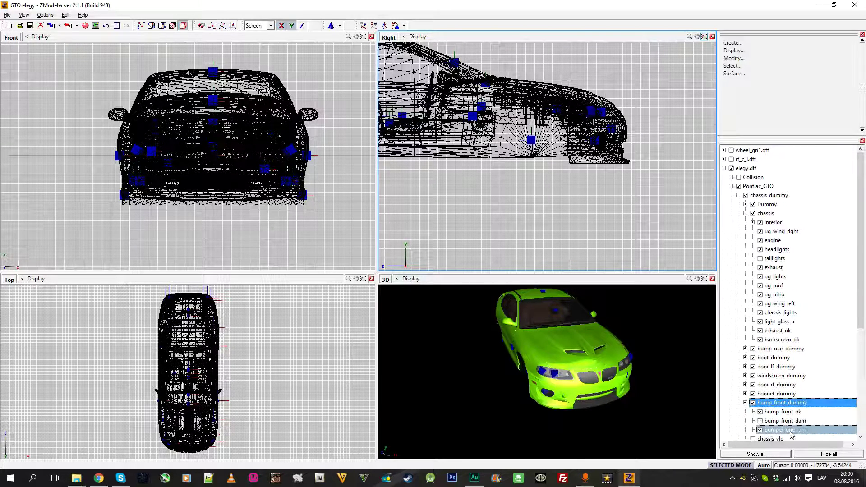
scroll(620, 167, "up", 2)
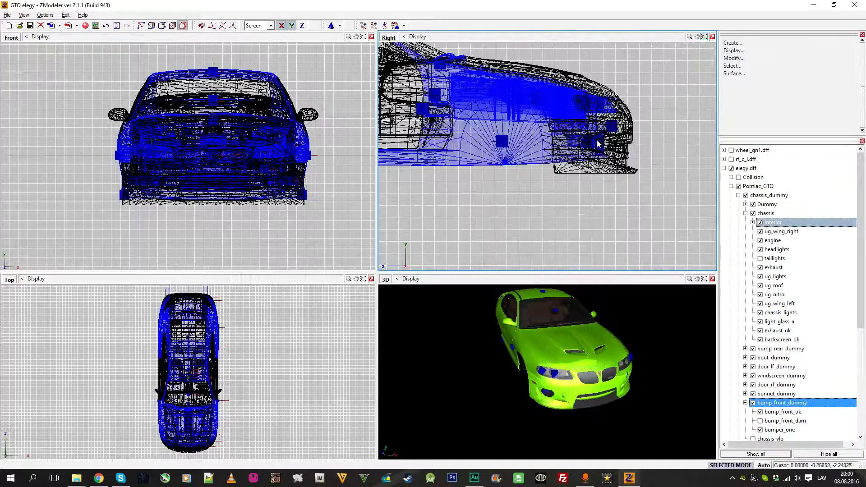
scroll(614, 170, "down", 3)
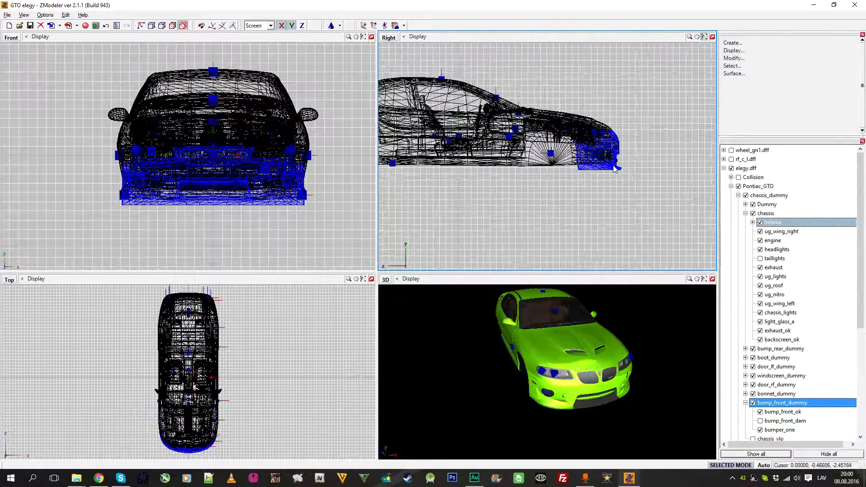
scroll(640, 208, "up", 3)
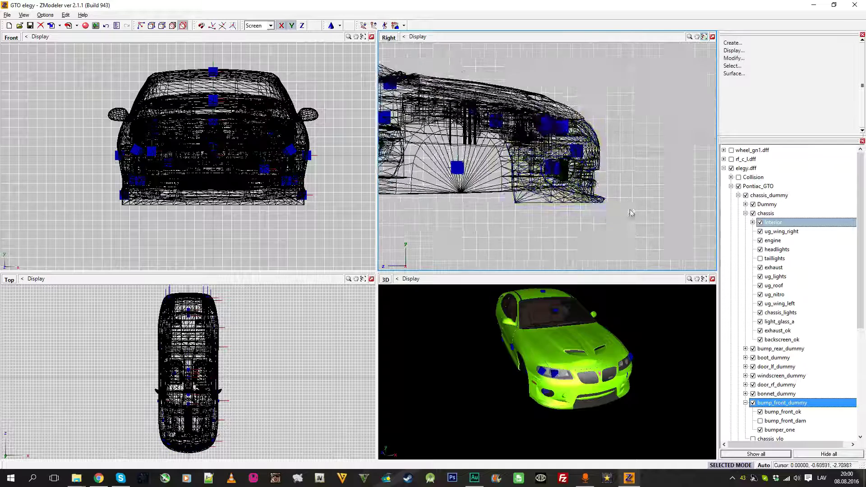
left_click(712, 278)
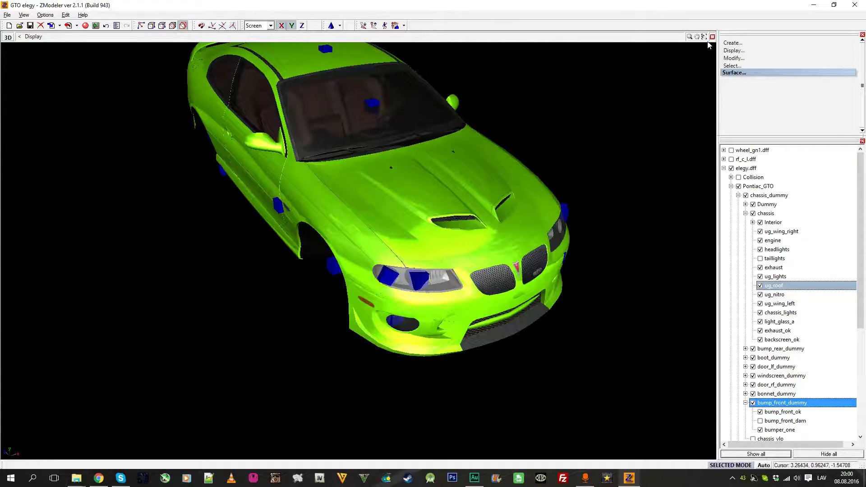
left_click(712, 37)
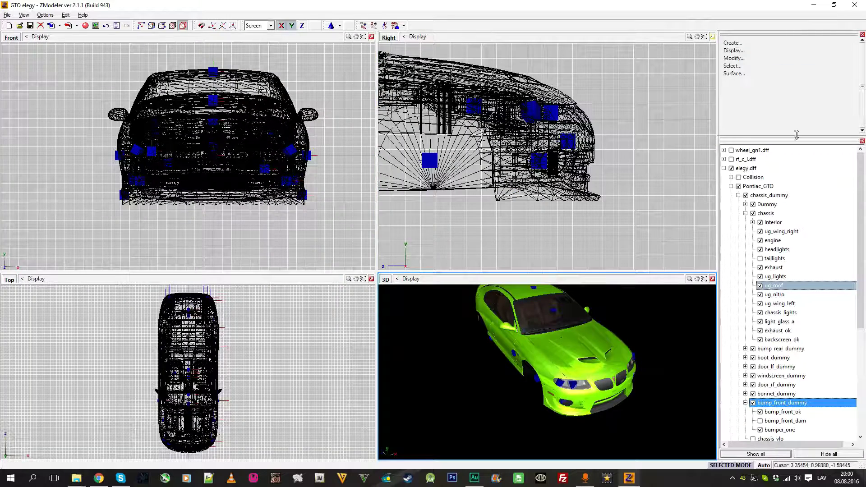
Step: Nest bumper_one under bump_front_ok in the car's hierarchy
left_click_drag(797, 135, 797, 84)
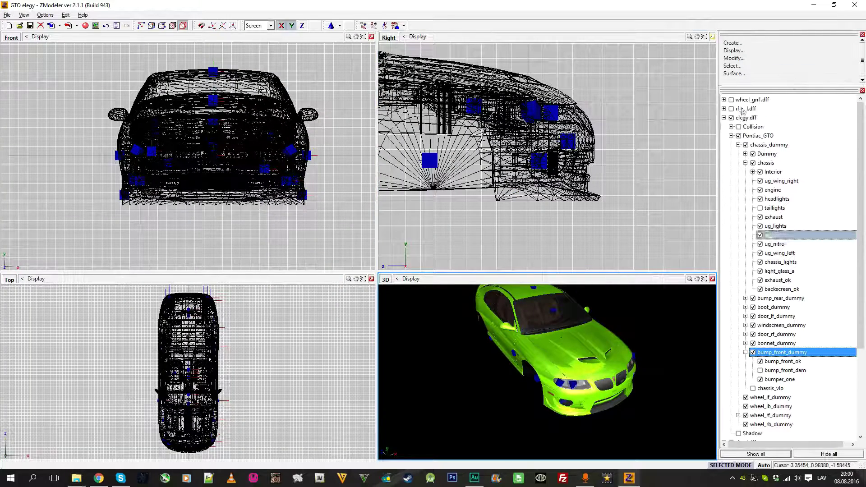
left_click(686, 296)
left_click_drag(784, 382, 785, 362)
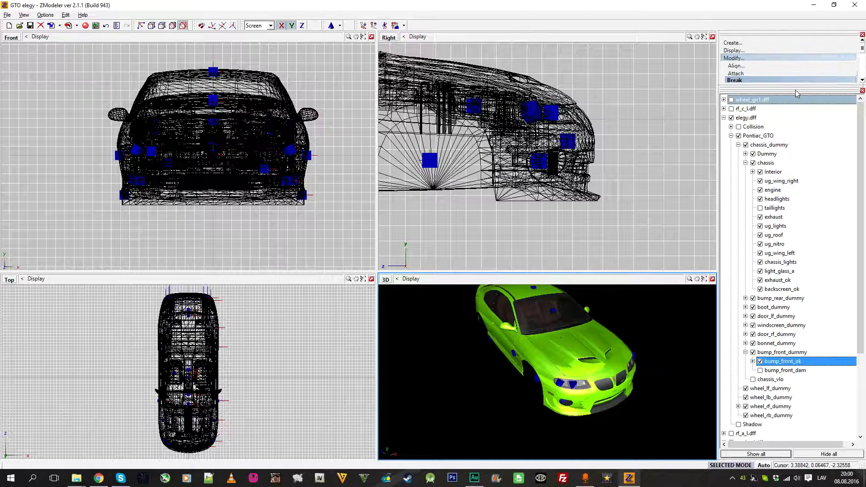
Step: Try Exact Transform on the nested tuning bumper with position, rotation and scale all applied
left_click_drag(798, 86, 802, 157)
left_click(792, 104)
left_click(595, 200)
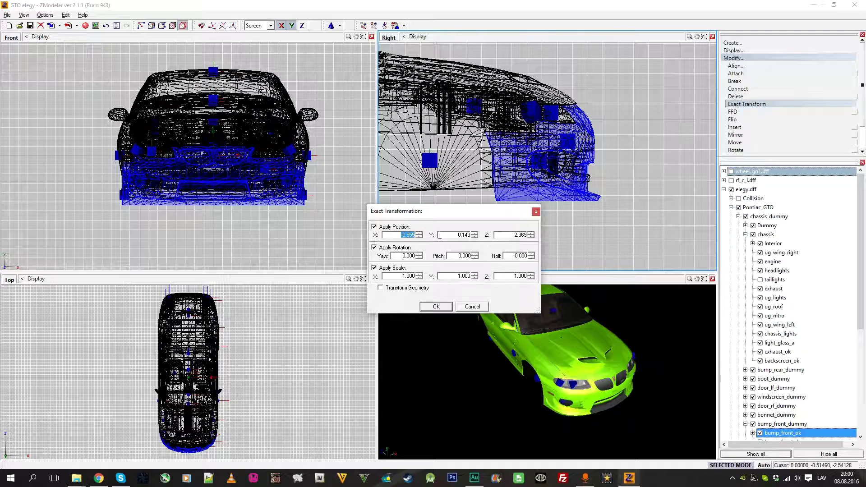
left_click(444, 308)
left_click(763, 60)
Step: Inspect the bumper against the car in the 3D view and undo its Exact Transform and nesting under bump_front_ok
middle_click_drag(544, 343, 536, 310)
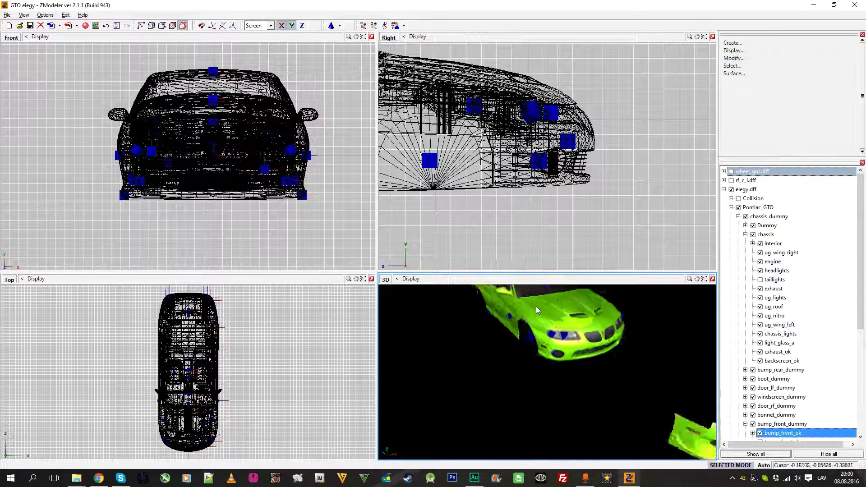
scroll(542, 316, "down", 3)
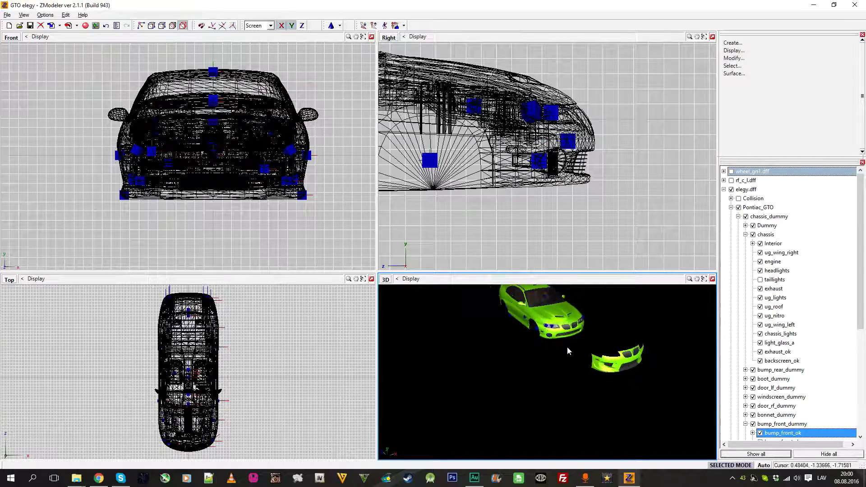
left_click(712, 279)
middle_click_drag(523, 271, 402, 267)
scroll(478, 279, "up", 3)
scroll(478, 279, "down", 2)
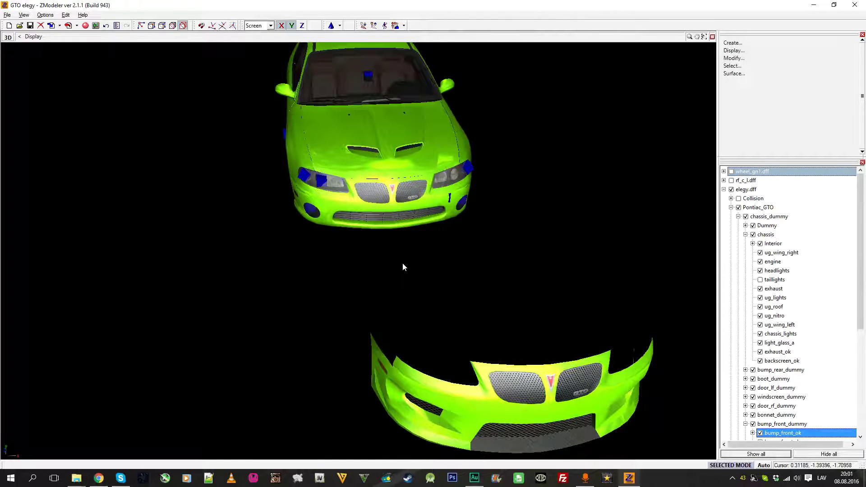
key("ctrl+z")
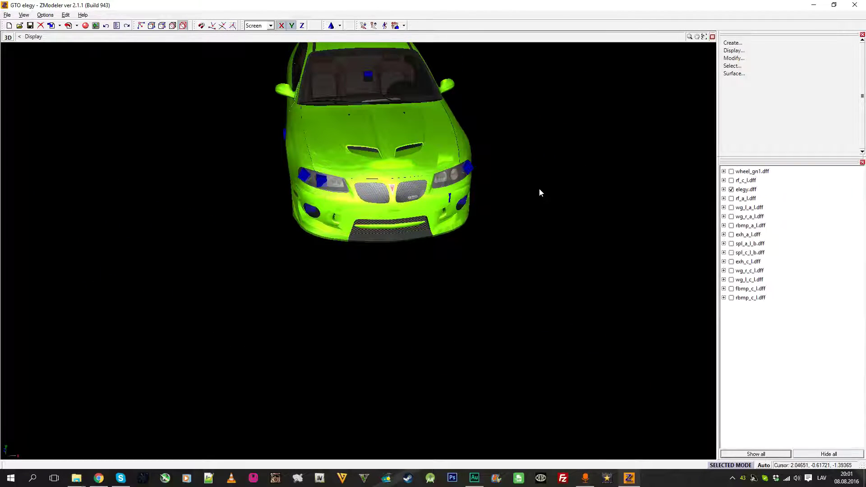
Step: Expand the elegy.dff hierarchy through Pontiac_GTO and chassis_dummy to show the parts of bump_front_dummy
left_click(724, 189)
left_click(731, 207)
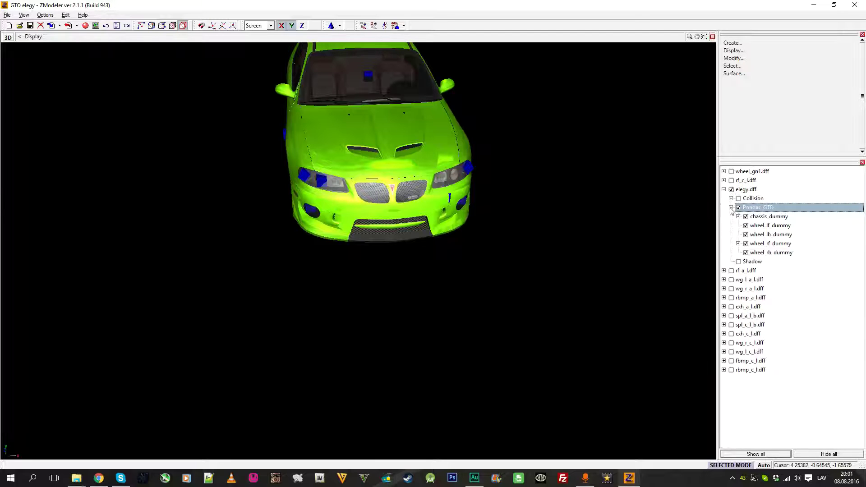
left_click(739, 216)
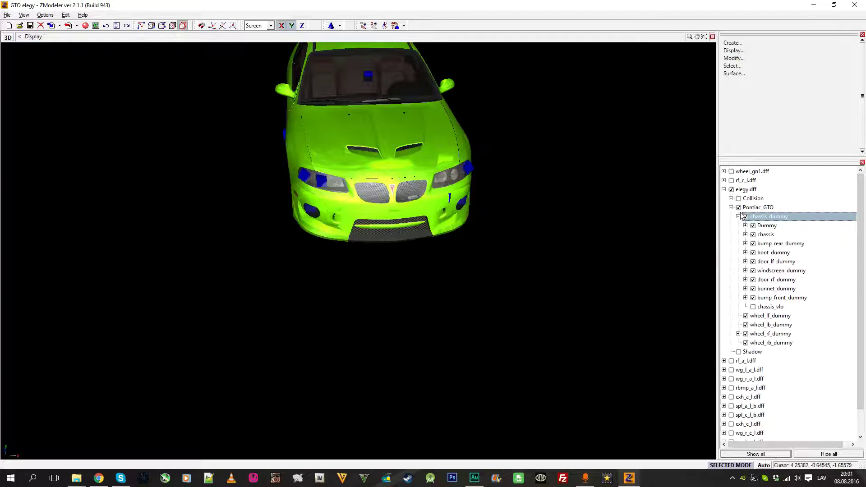
left_click(745, 298)
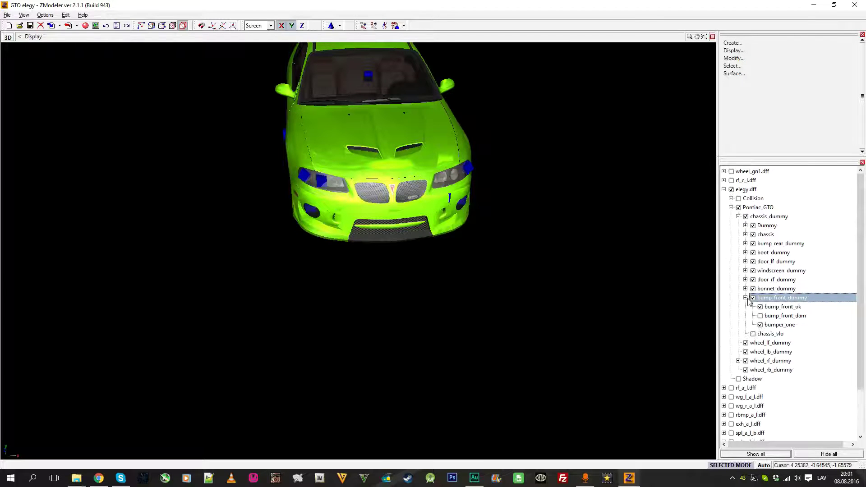
Step: Reset the local axes of bumper_one to its parent bump_front_dummy, using Keep Object and the Offset option
left_click(713, 37)
scroll(648, 244, "up", 2)
left_click(785, 335)
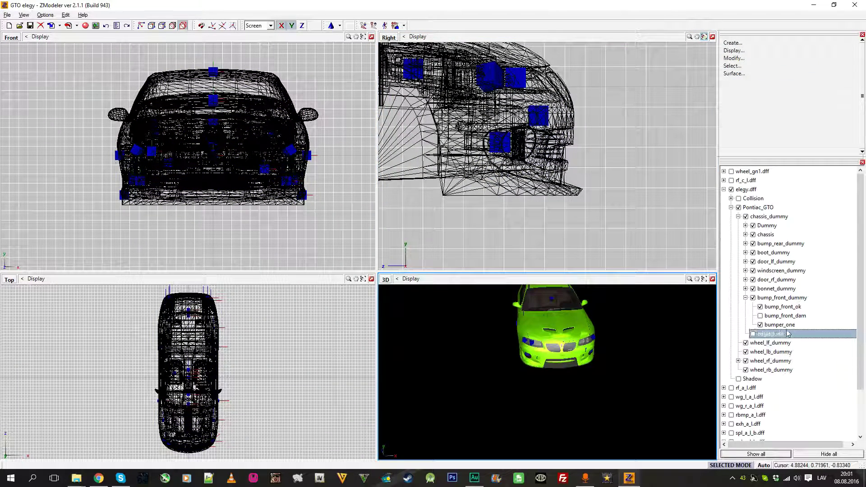
left_click(783, 325)
left_click(665, 258)
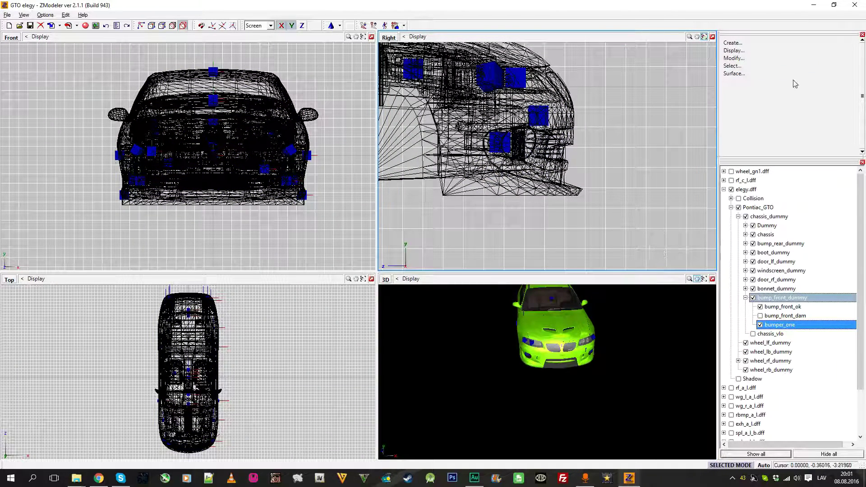
left_click(789, 51)
left_click(801, 81)
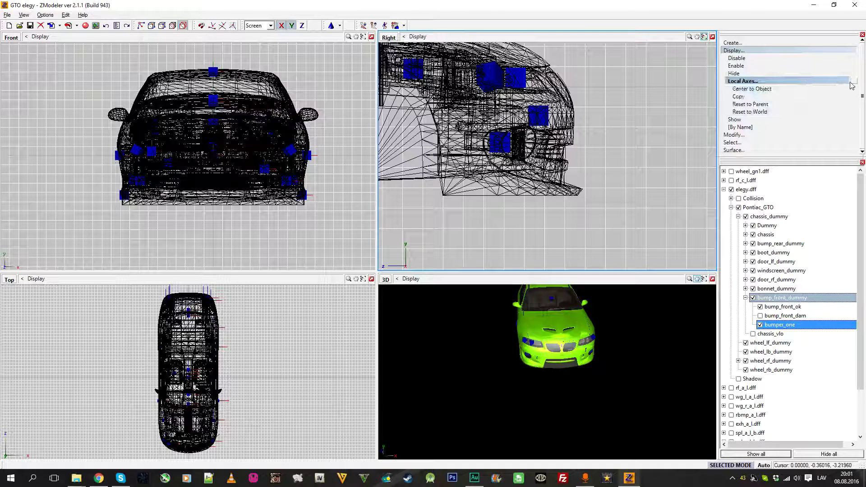
left_click(853, 81)
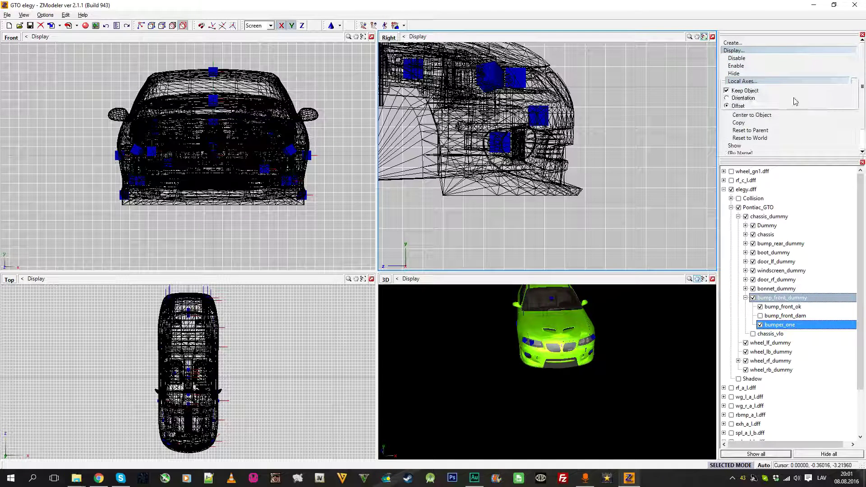
left_click(773, 131)
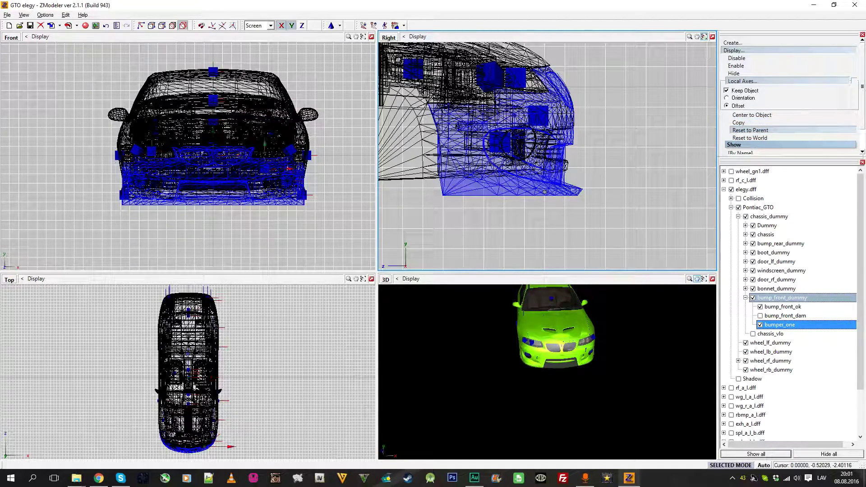
scroll(544, 192, "up", 2)
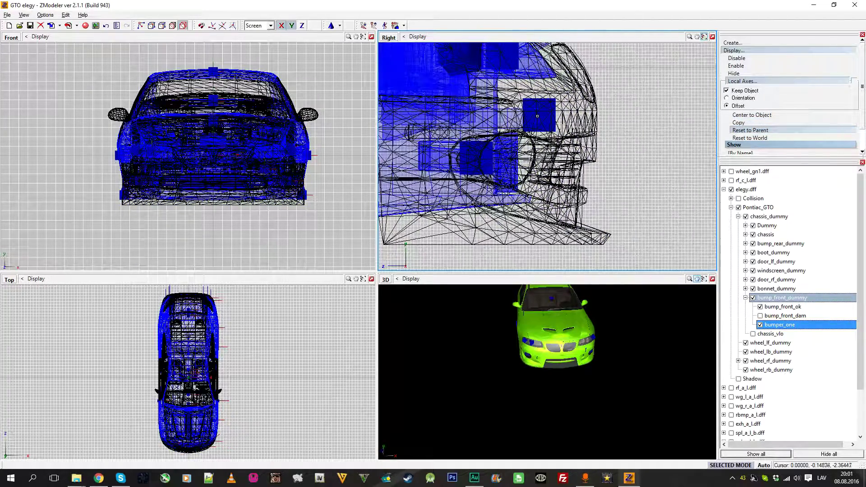
left_click(747, 54)
Step: Nest bumper_one under bump_front_ok and run Exact Transform on it with position, rotation and scale all applied
left_click_drag(790, 326, 789, 307)
left_click(734, 58)
left_click(731, 118)
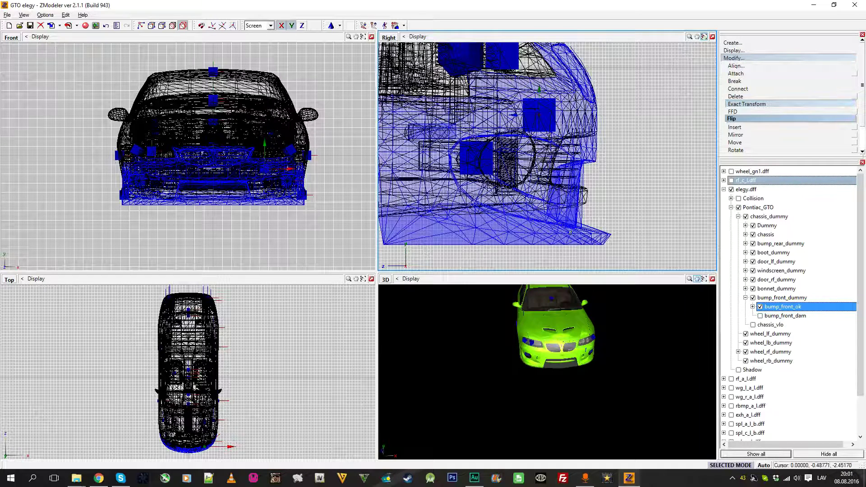
left_click(570, 233)
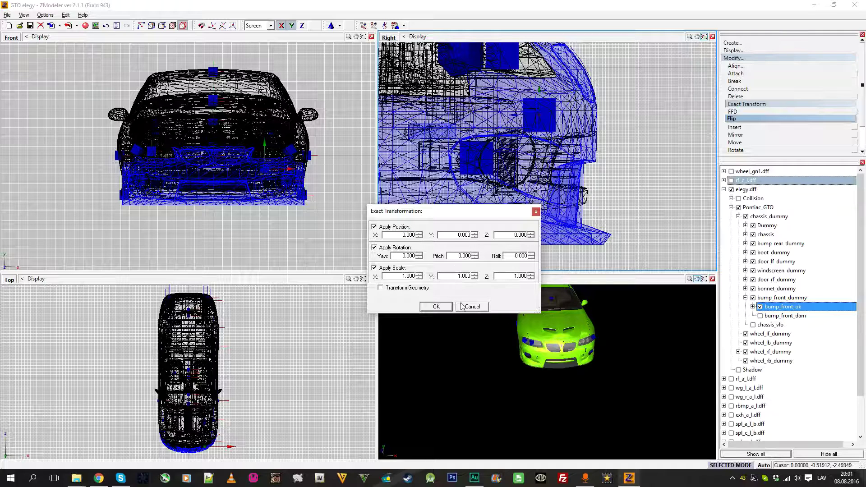
left_click(442, 308)
Step: Inspect how the tuning bumper sits on the car's front end in an enlarged 3D view
middle_click_drag(564, 347, 607, 355)
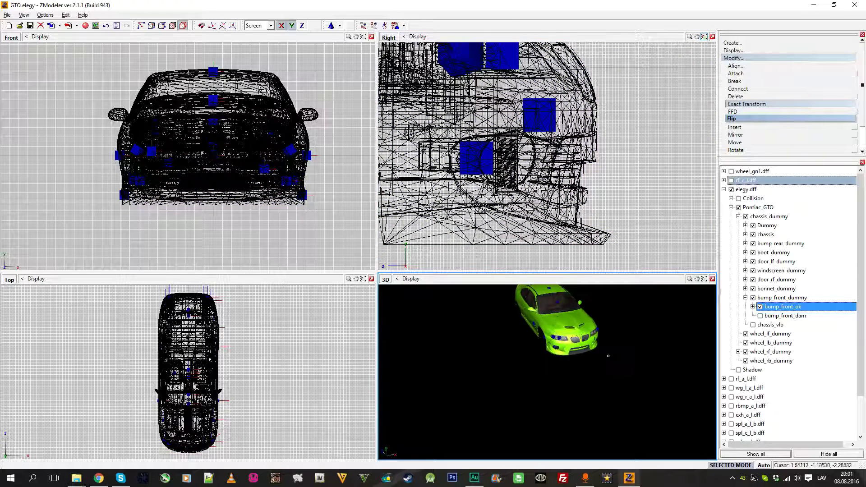
scroll(562, 325, "up", 3)
left_click(759, 59)
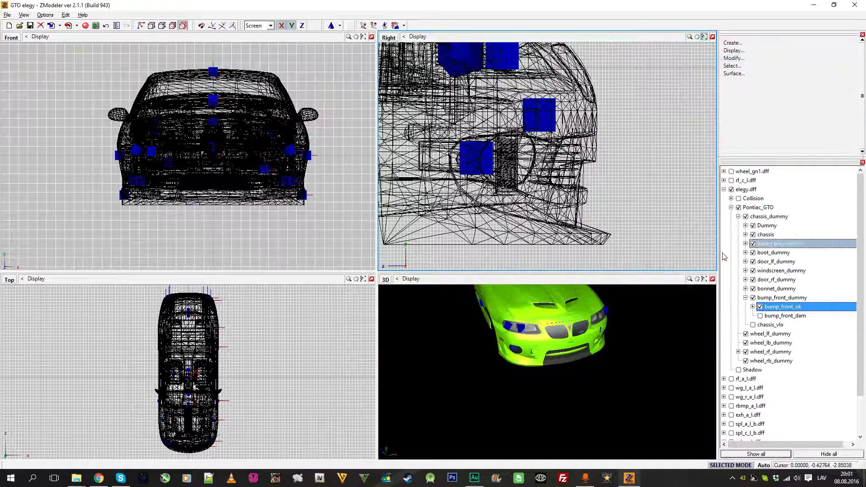
left_click(713, 280)
middle_click_drag(590, 216, 621, 277)
scroll(293, 210, "up", 4)
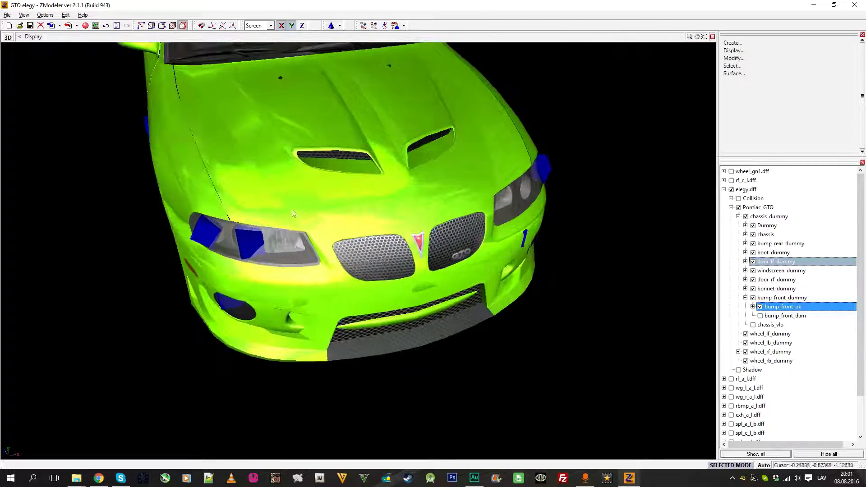
left_click_drag(293, 209, 316, 203)
Step: Expand bump_front_ok in the hierarchy and unlink bumper_one from it
double_click(783, 307)
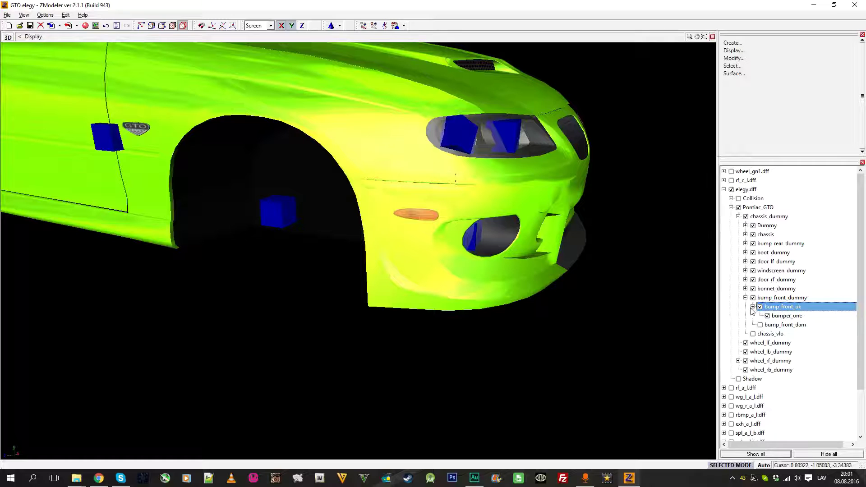
left_click(772, 317)
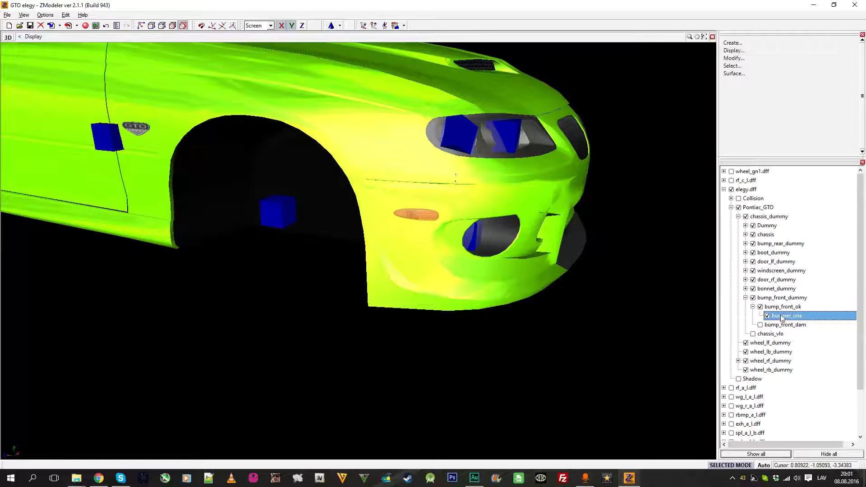
right_click(783, 319)
middle_click_drag(591, 288, 535, 283)
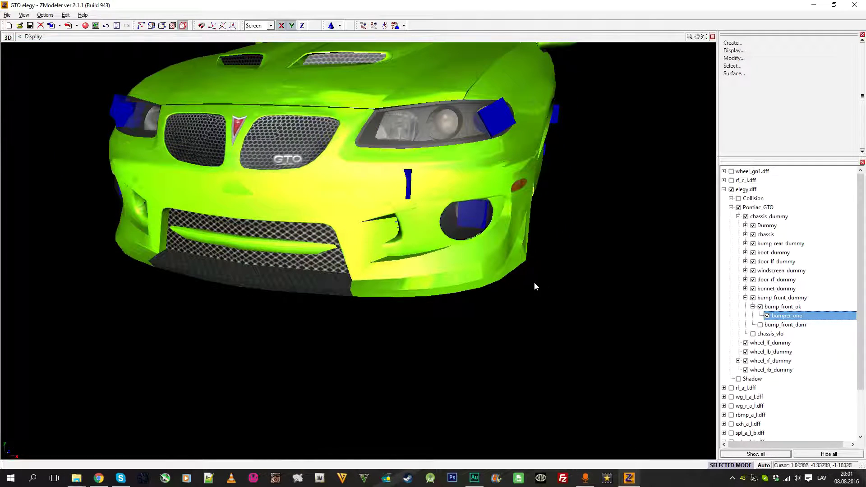
right_click(811, 318)
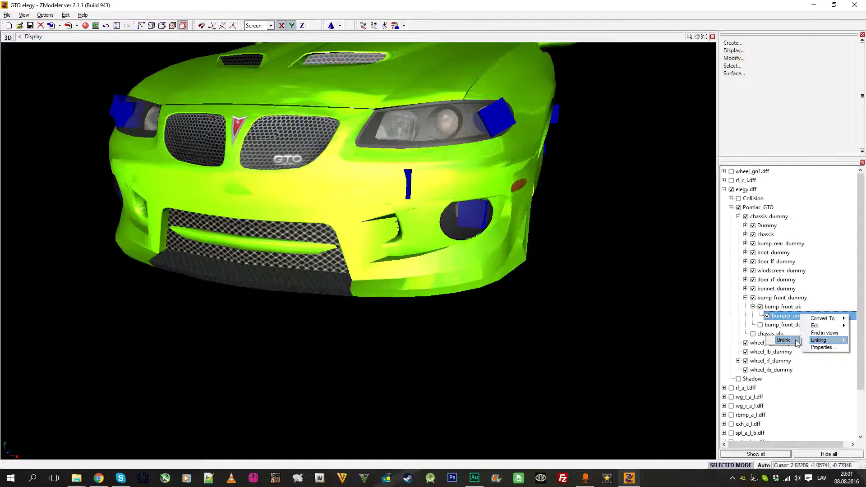
left_click(797, 344)
Step: Hide elegy.dff so only bumper_one is displayed, and restore the four-viewport layout
left_click(732, 190)
middle_click_drag(412, 104, 609, 165)
left_click(712, 37)
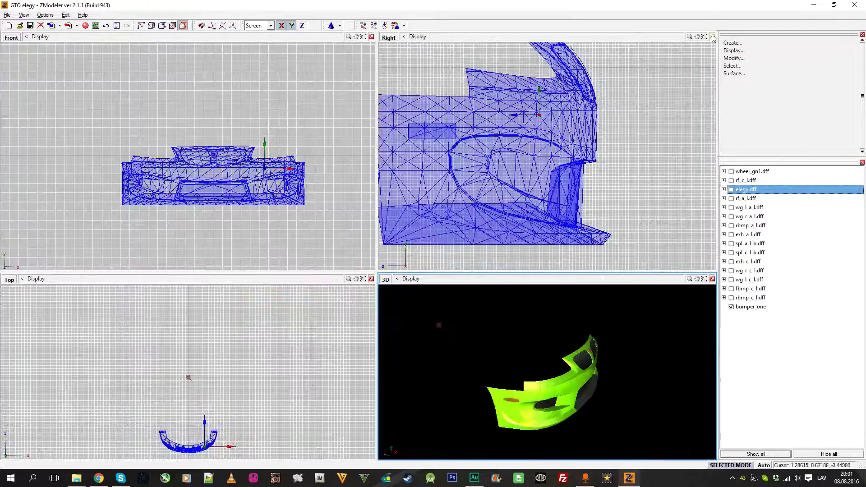
scroll(617, 166, "down", 3)
left_click(670, 151)
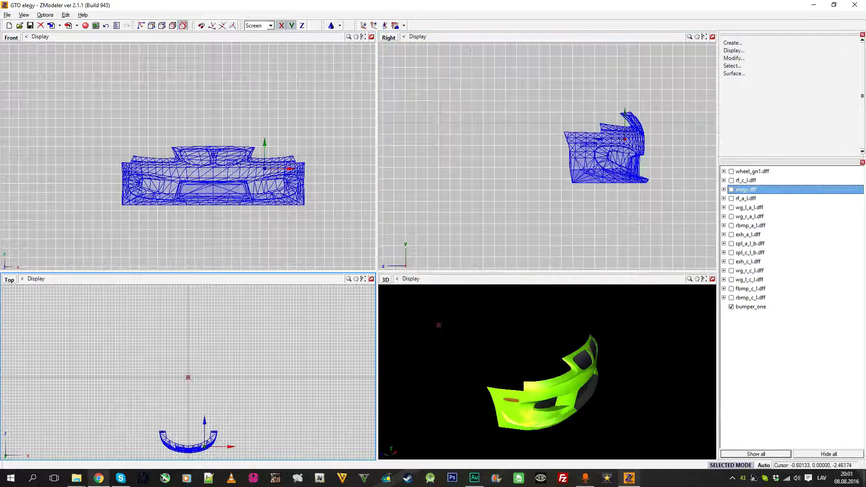
Step: Open the carmods file from the GTA San Andreas data folder and search it for "elegy"
left_click(76, 478)
left_click(127, 427)
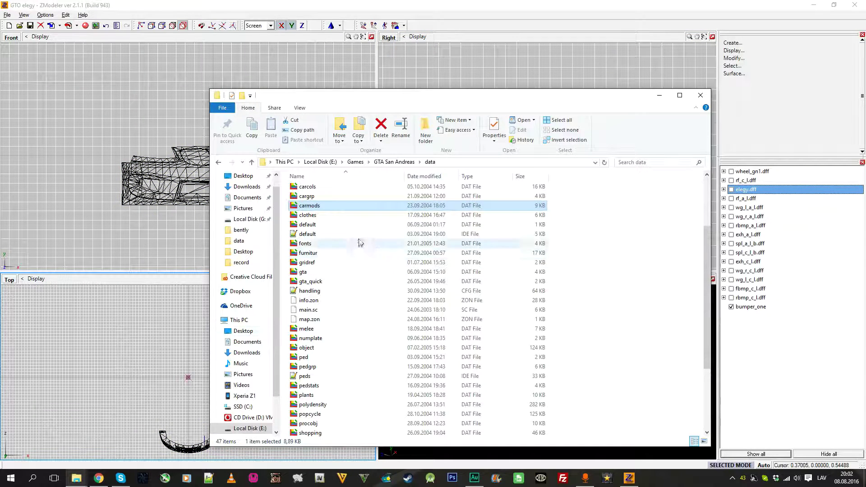
double_click(311, 206)
key("ctrl+f")
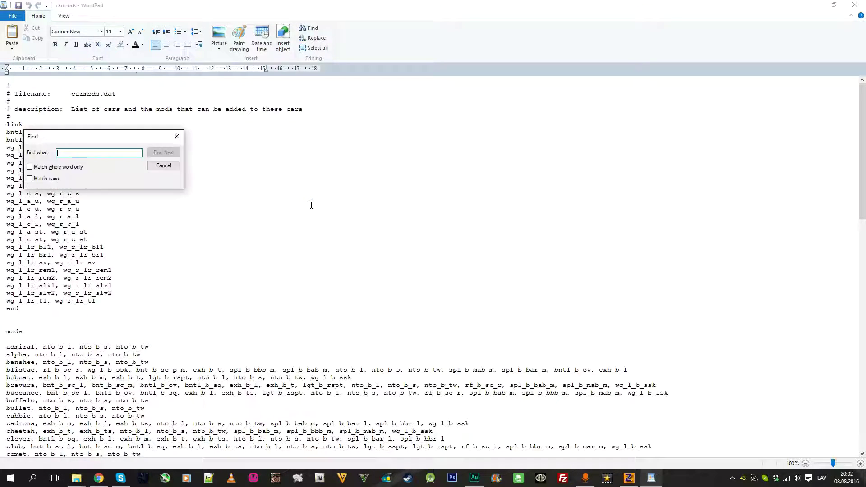
type("elegy")
key("Return")
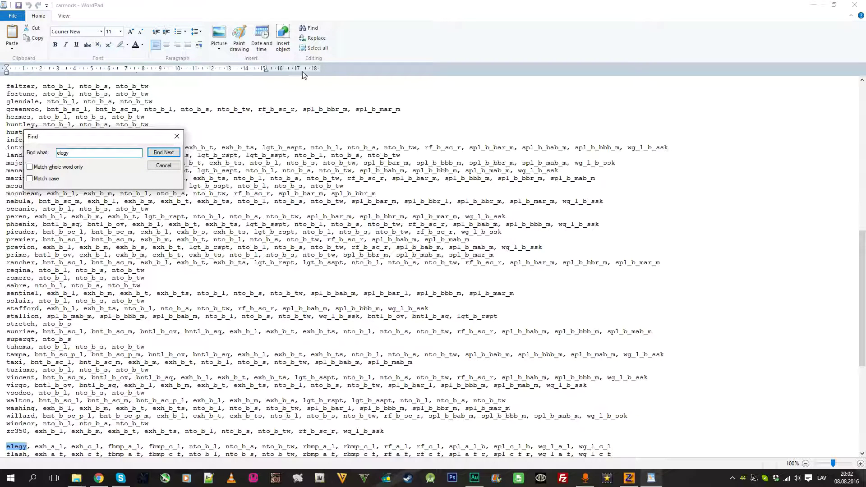
Step: Look up the front bumper entry fbmp_a_l in the elegy line and close the carmods file
left_click(177, 136)
scroll(78, 380, "down", 4)
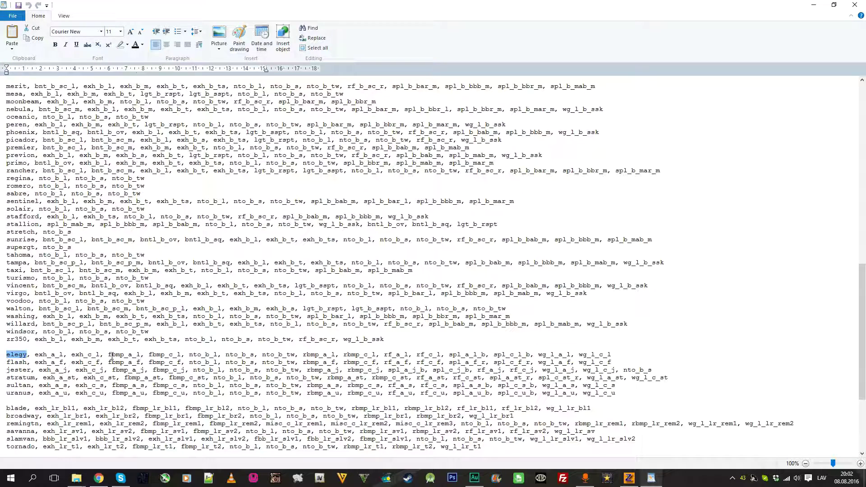
left_click_drag(133, 355, 168, 355)
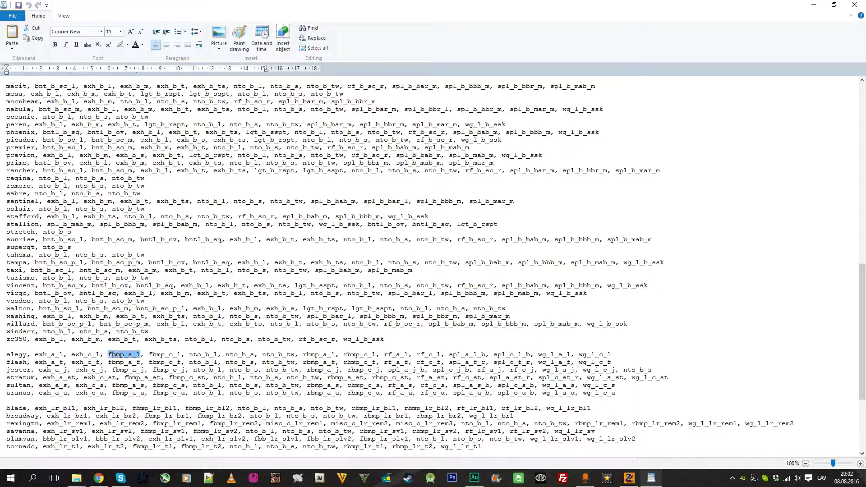
left_click(855, 4)
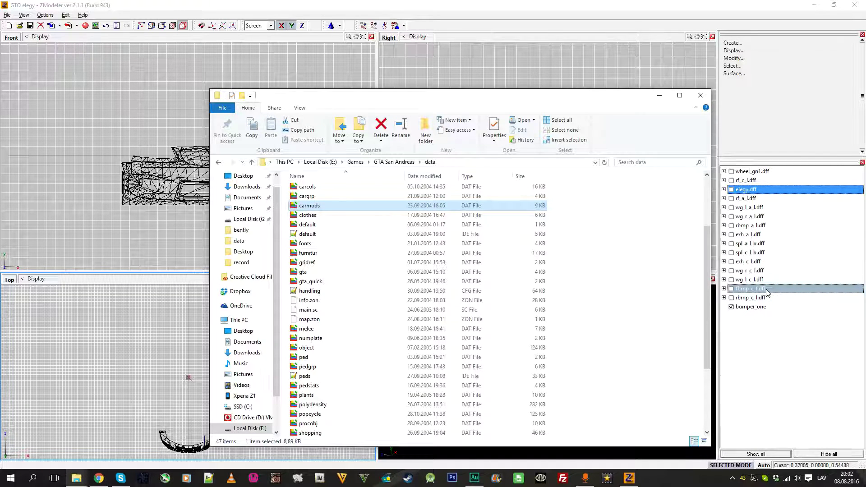
Step: Rename bumper_one as fbmp_a_l.dff
double_click(760, 309)
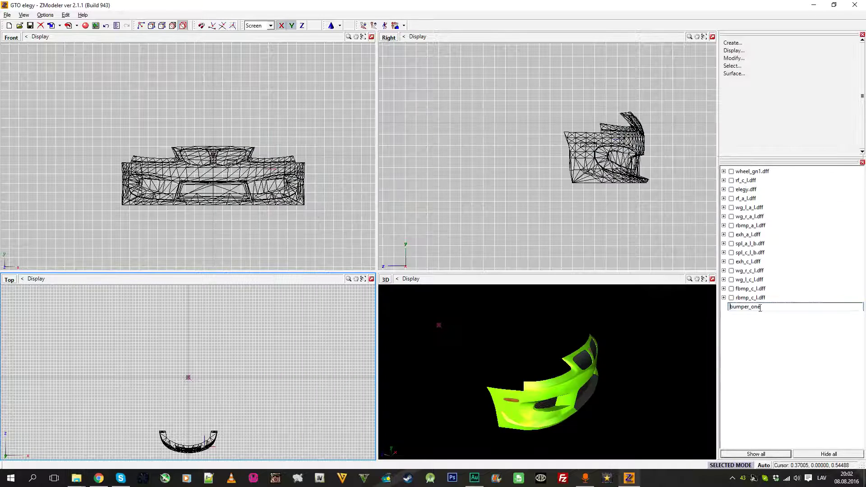
type("fbmp_a_l")
key("Return")
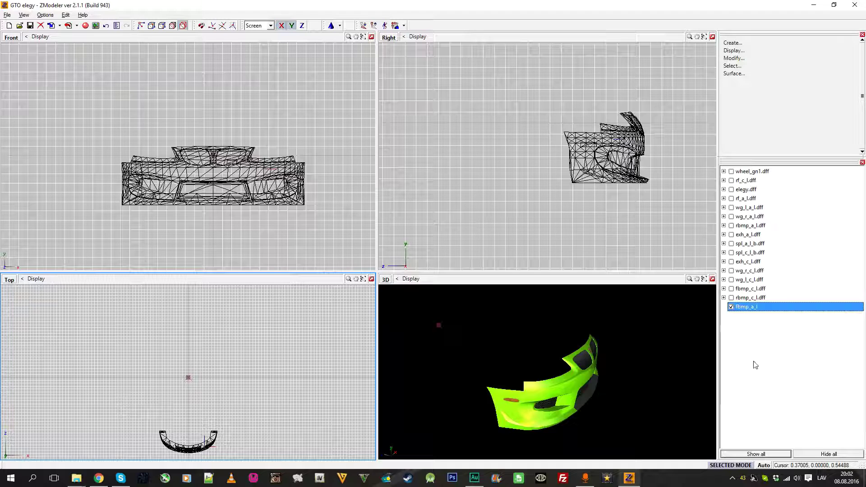
left_click(766, 307)
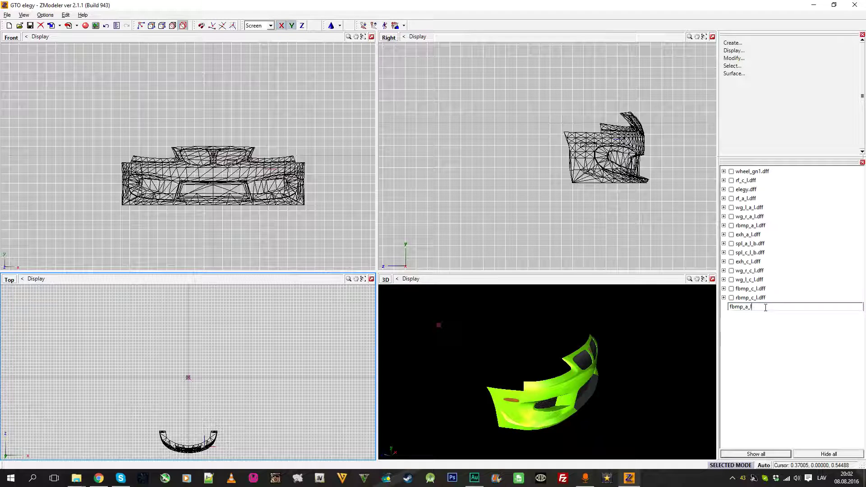
type(".dff")
key("Return")
left_click_drag(634, 361, 585, 359)
left_click_drag(758, 309, 768, 310)
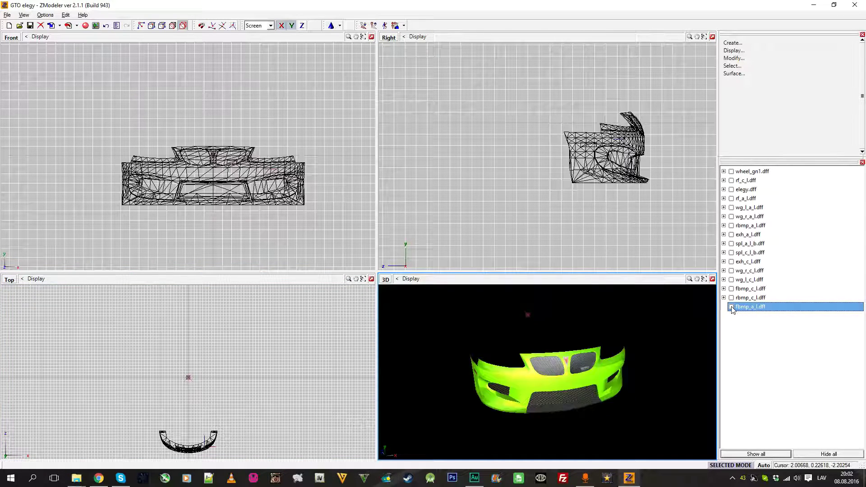
left_click(732, 308)
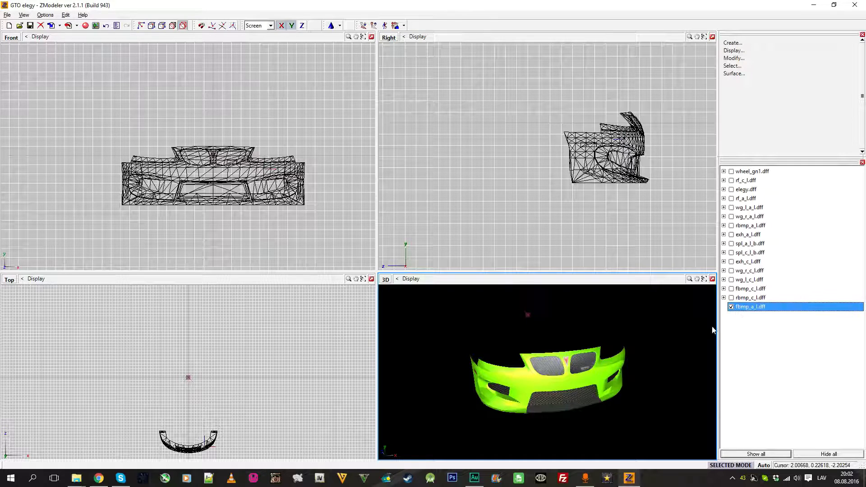
left_click_drag(686, 335, 630, 346)
middle_click_drag(713, 124, 687, 134)
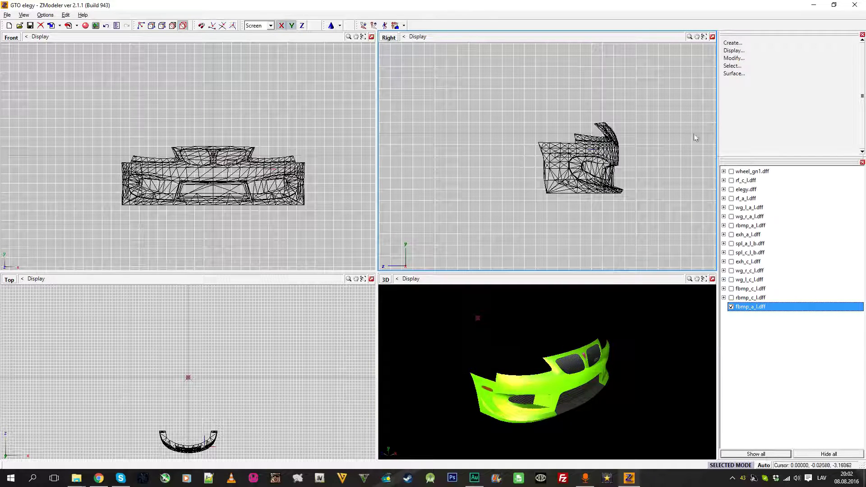
Step: Create a copy of the fbmp_a_l.dff bumper with the copy interaction set to None
left_click(733, 42)
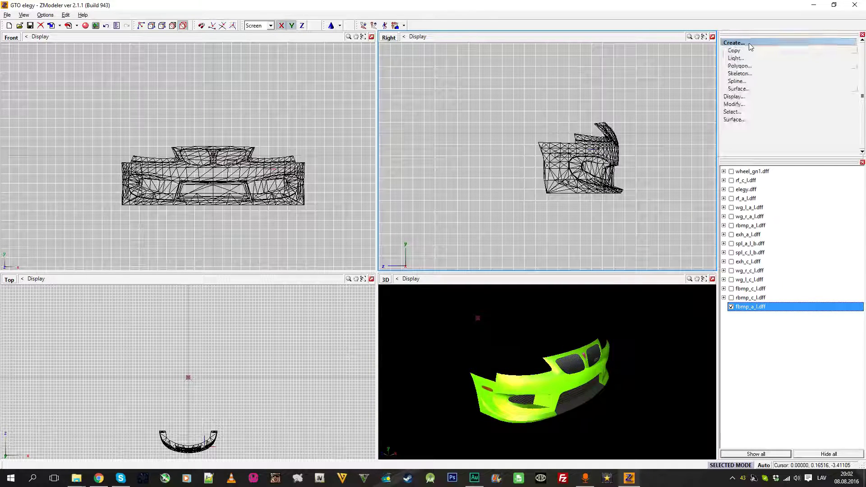
left_click(856, 52)
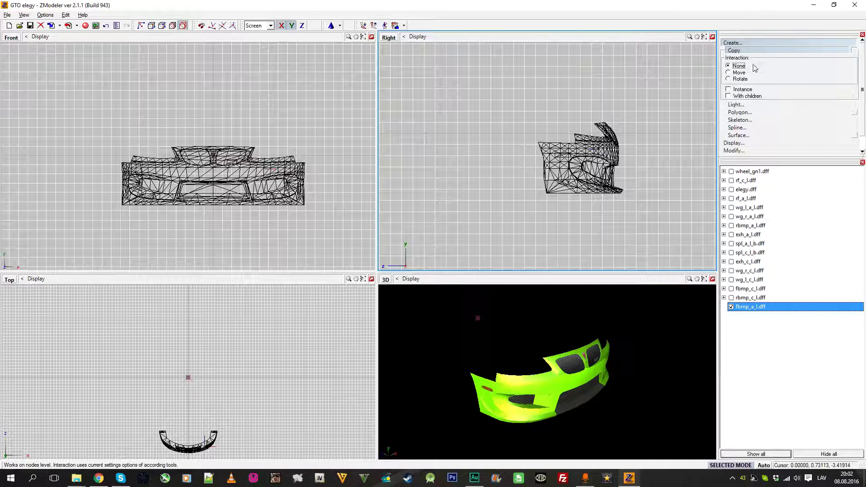
left_click(566, 164)
left_click(819, 43)
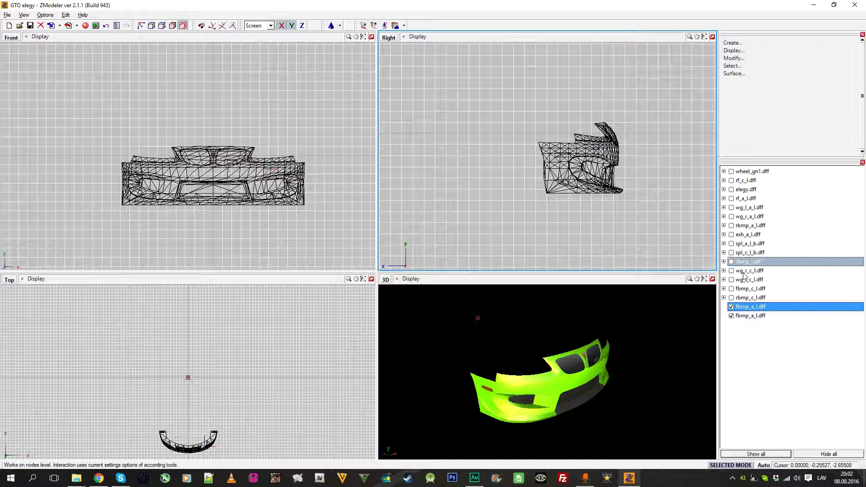
Step: Examine the part names and nesting inside fbmp_c_l.dff, and collapse its hierarchy again
left_click(723, 289)
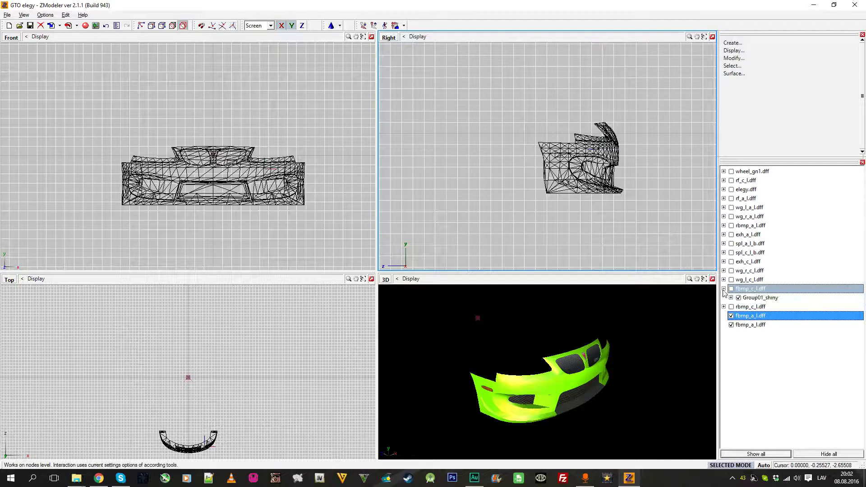
left_click(731, 298)
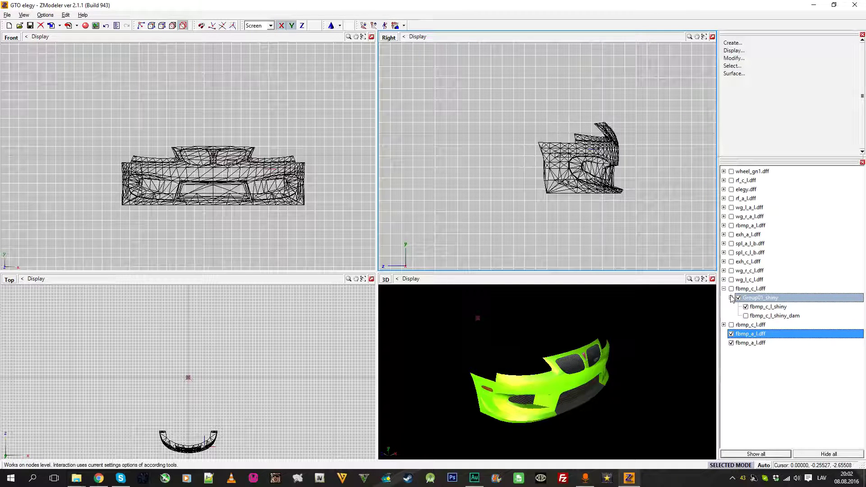
left_click(731, 297)
left_click(724, 289)
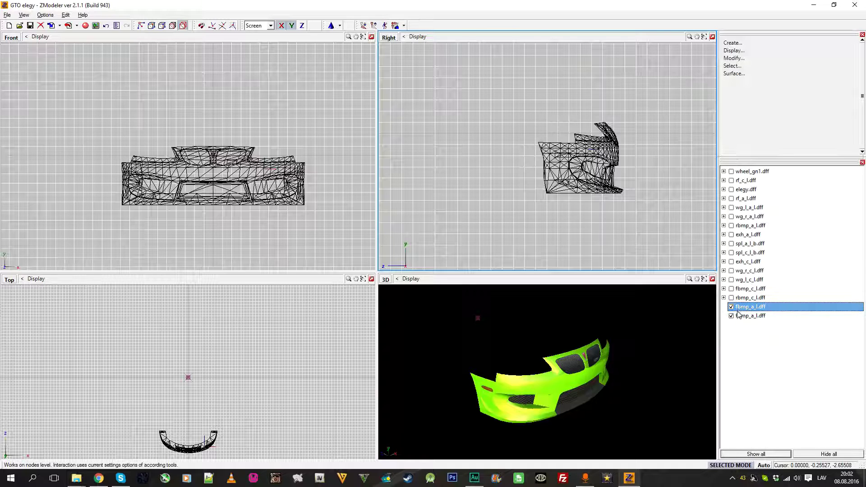
Step: Hide the first fbmp_a_l.dff and rename the second, visible one as fbmp_a_l_shiny
left_click(731, 316)
left_click(731, 316)
left_click(731, 307)
left_click(732, 316)
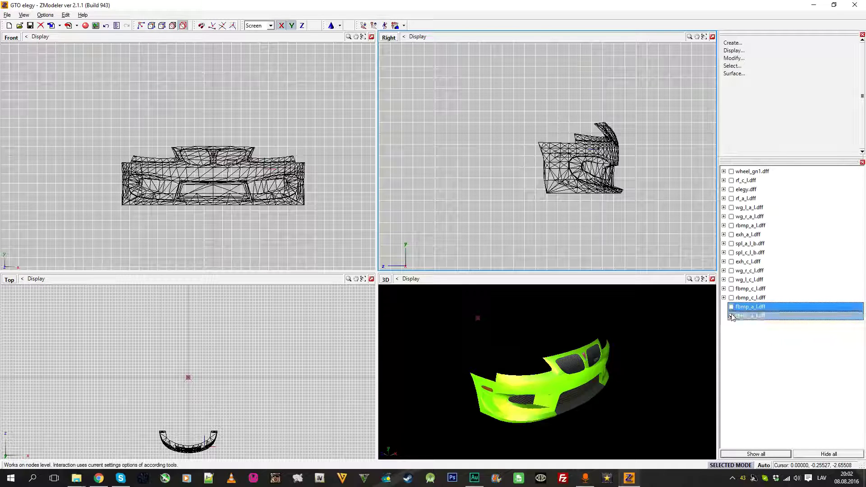
left_click(732, 316)
left_click(732, 316)
left_click(731, 316)
left_click(773, 315)
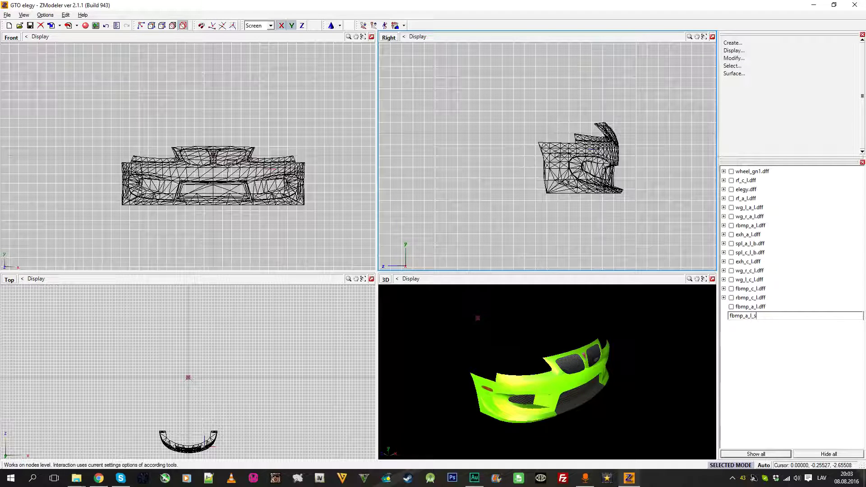
key("Return")
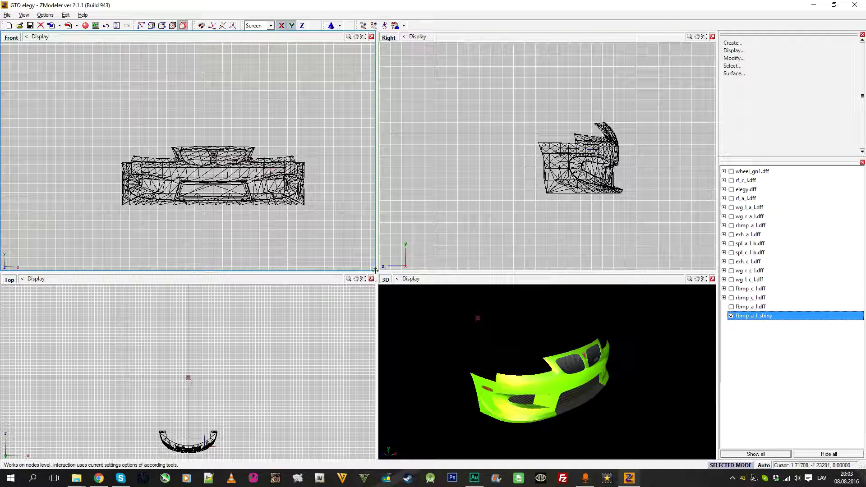
Step: Enlarge the 3D viewport and view the fbmp_a_l_shiny bumper from several angles
left_click_drag(377, 272, 318, 185)
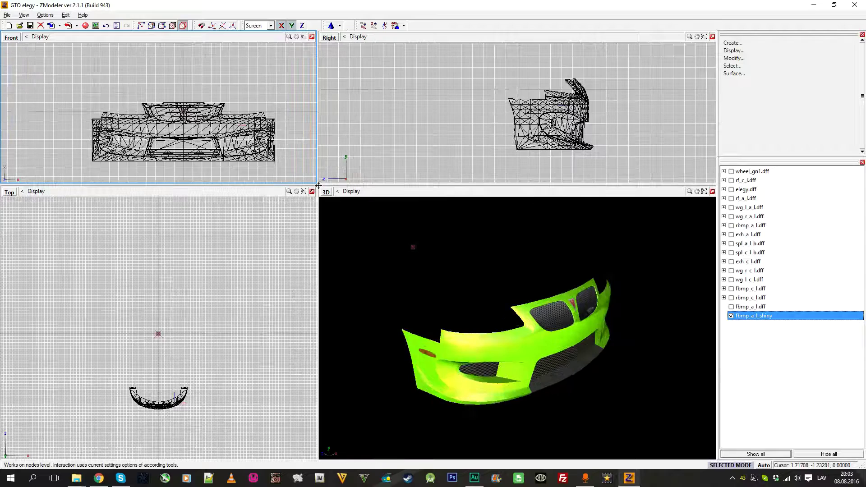
middle_click_drag(628, 329, 607, 334)
left_click(765, 317)
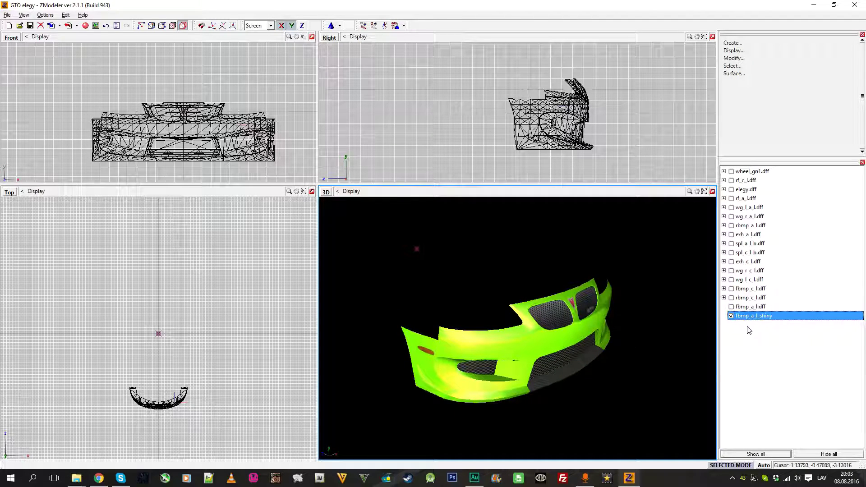
middle_click_drag(580, 337, 612, 333)
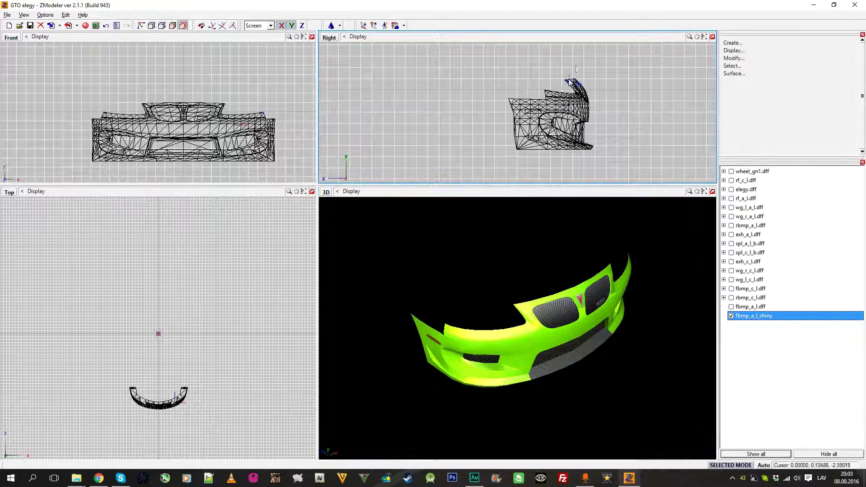
Step: Rename the visible bumper as fbmp_a_l_ and restore its name to fbmp_a_l_shiny
scroll(548, 103, "up", 1)
scroll(548, 103, "down", 5)
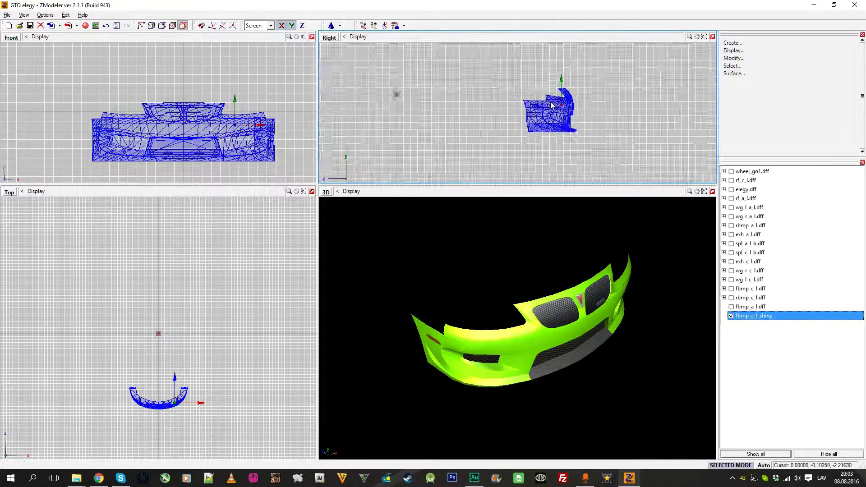
left_click(776, 315)
key("BackSpace")
key("Return")
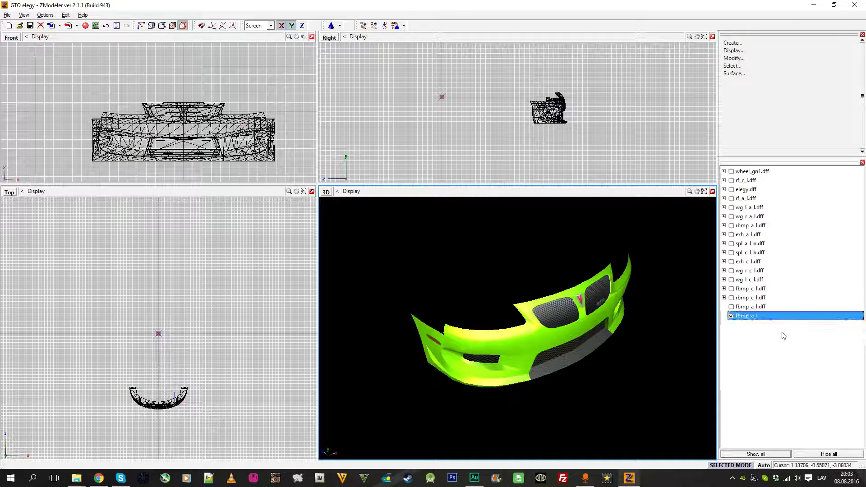
left_click(777, 319)
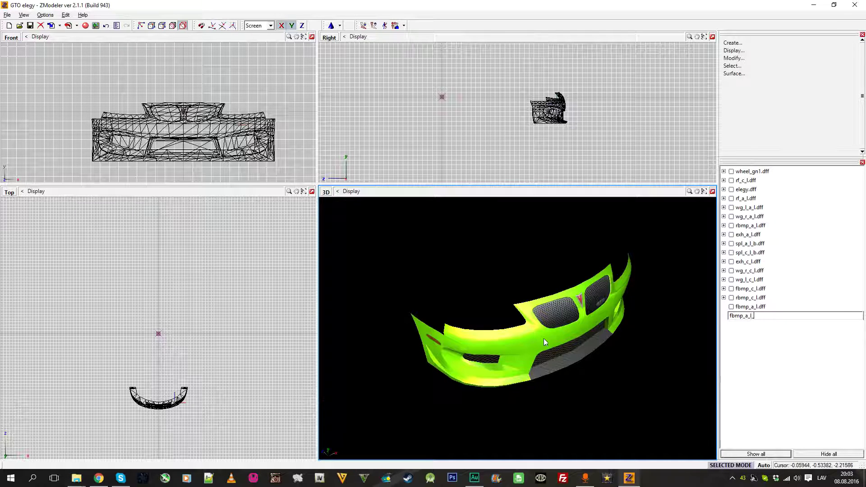
key("Return")
left_click(779, 317)
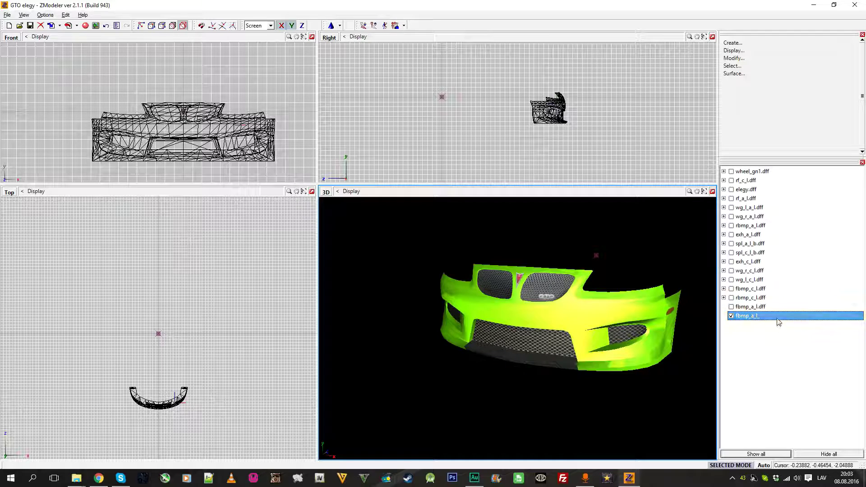
left_click_drag(598, 319, 533, 319)
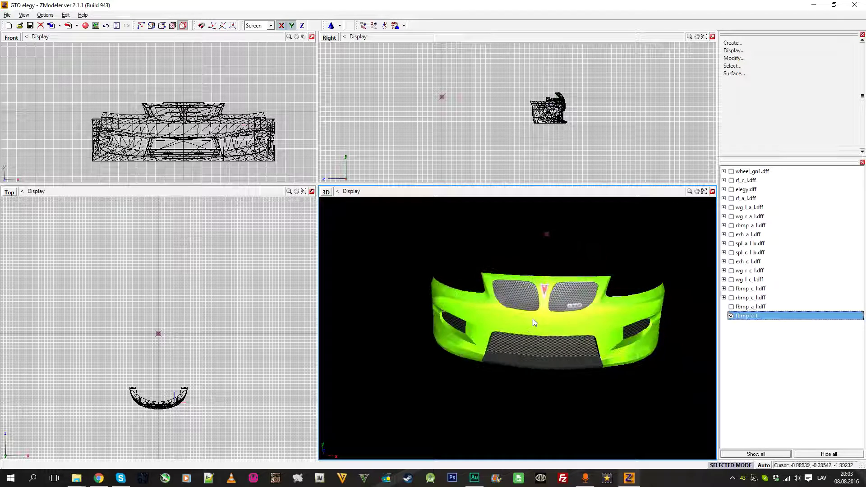
left_click(767, 315)
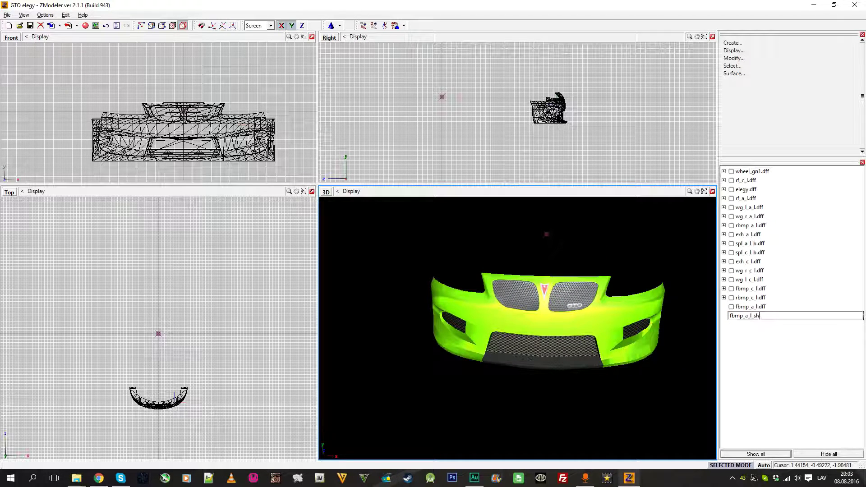
key("Return")
left_click_drag(532, 312, 600, 326)
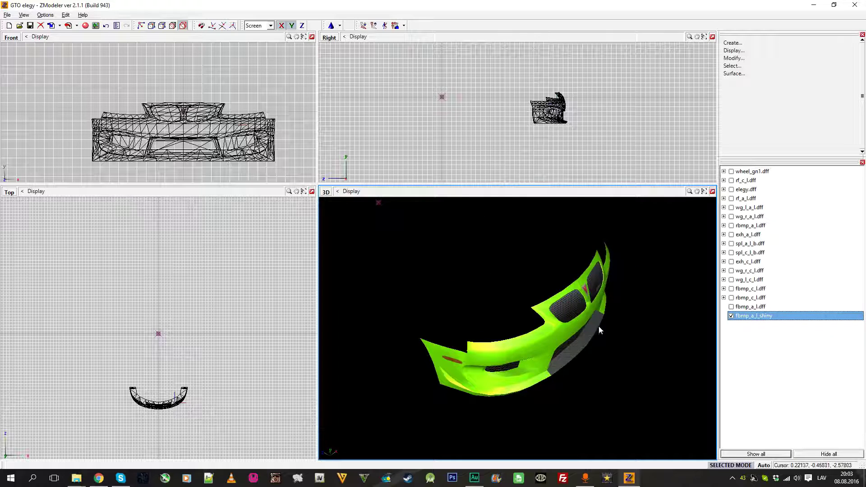
Step: Convert the fbmp_a_l.dff mesh to a dummy node, hide it, and leave only fbmp_a_l_shiny visible
left_click(731, 316)
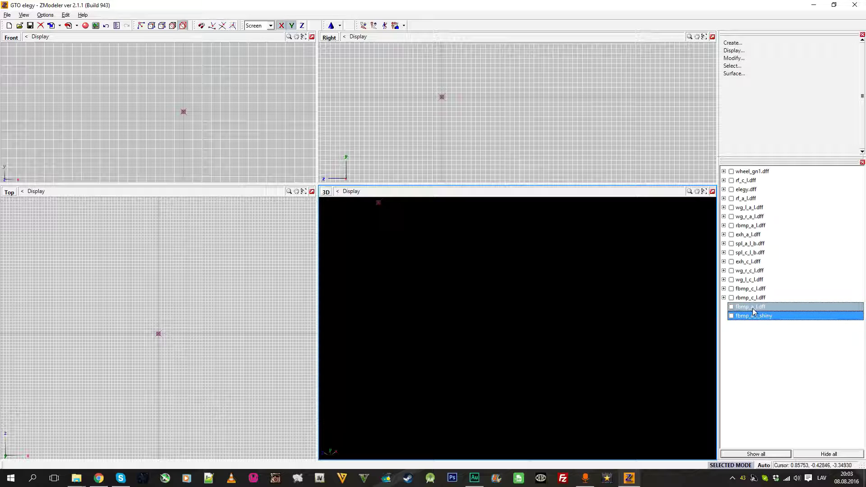
left_click(732, 316)
left_click(732, 315)
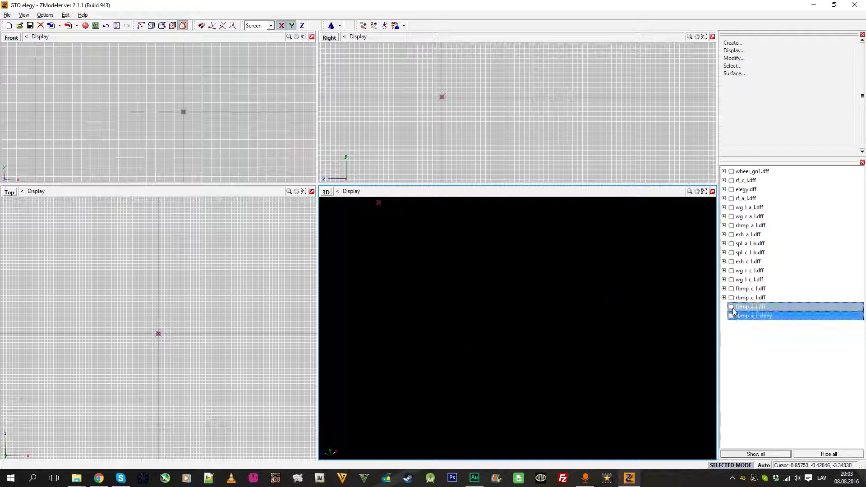
left_click(732, 307)
right_click(751, 307)
mouse_move(768, 312)
left_click(816, 311)
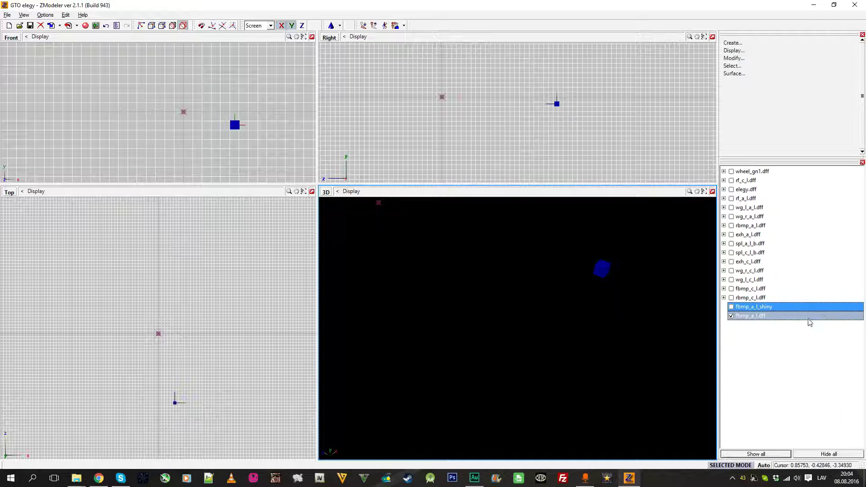
left_click(732, 316)
left_click(731, 307)
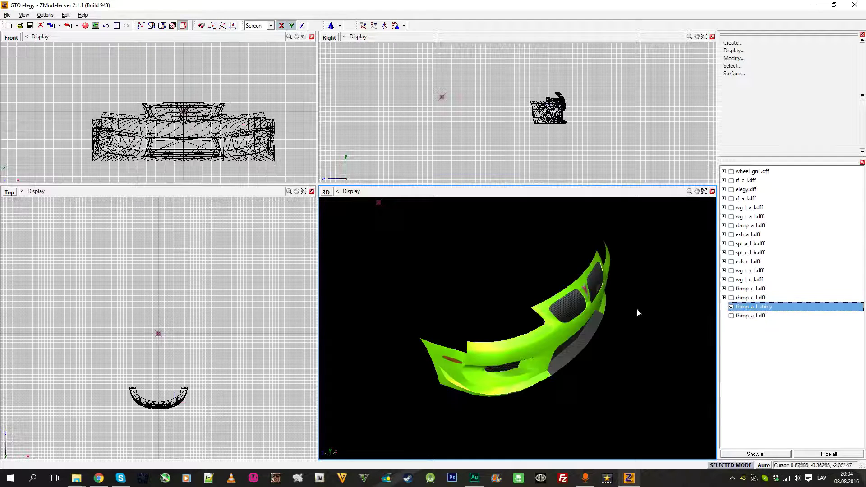
Step: Create a copy of the fbmp_a_l_shiny bumper with the copy interaction set to None
left_click_drag(637, 308, 585, 311)
mouse_move(585, 314)
middle_mouse_down()
mouse_move(574, 316)
mouse_move(565, 337)
mouse_move(586, 327)
mouse_move(579, 307)
middle_mouse_up()
scroll(579, 318, "down", 3)
left_click(769, 43)
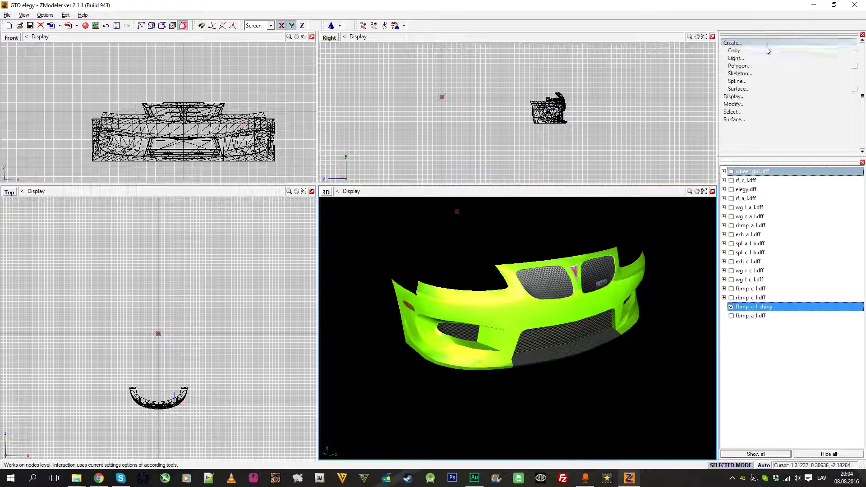
left_click(841, 50)
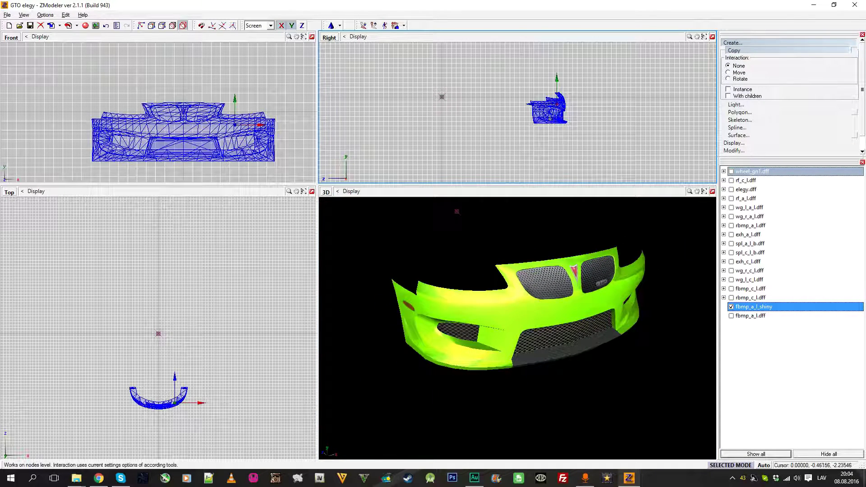
left_click(554, 103)
left_click(766, 43)
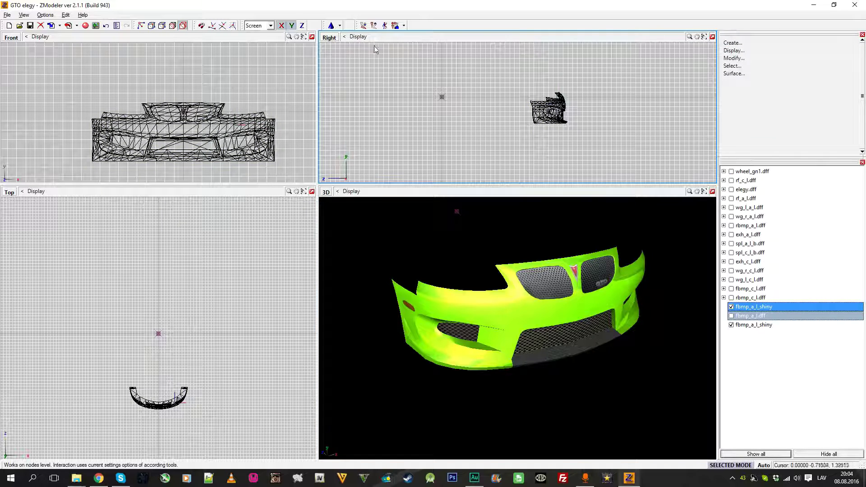
left_click(340, 26)
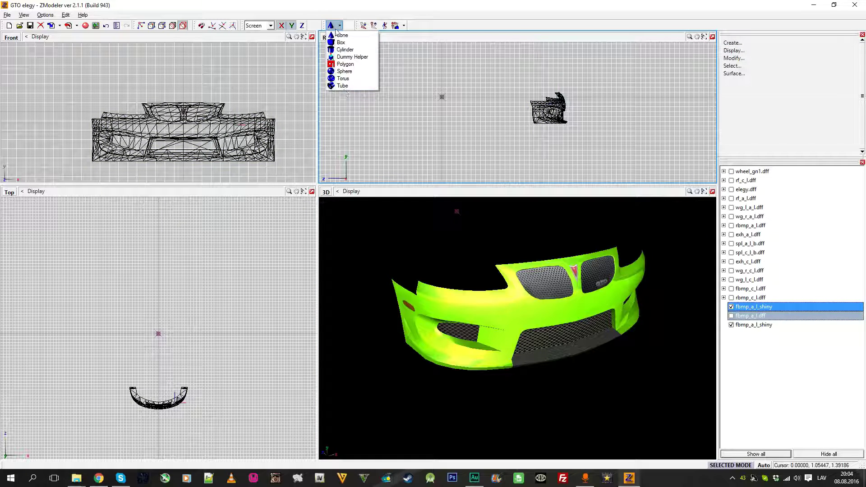
left_click(355, 57)
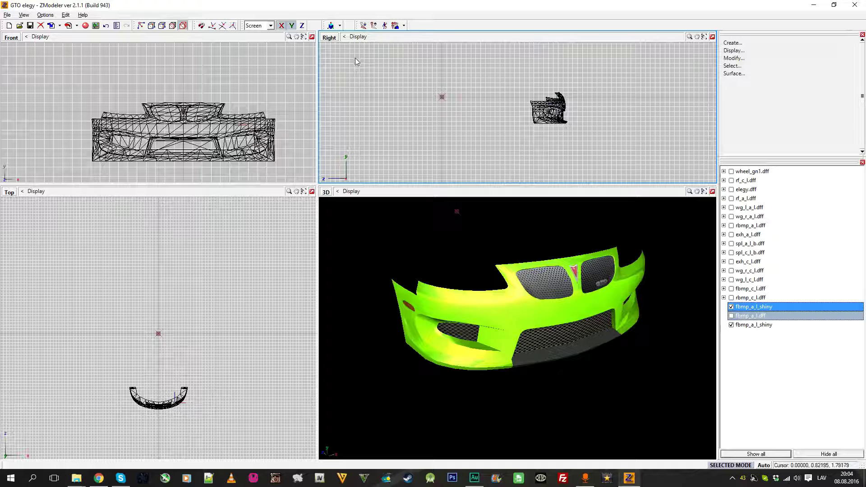
left_click(766, 327)
mouse_move(617, 320)
middle_mouse_down()
mouse_move(610, 367)
mouse_move(618, 314)
middle_mouse_up()
Step: Rename the new fbmp_a_l_shiny copy as Group01_shiny, following the child name inside fbmp_c_l.dff
left_click(785, 325)
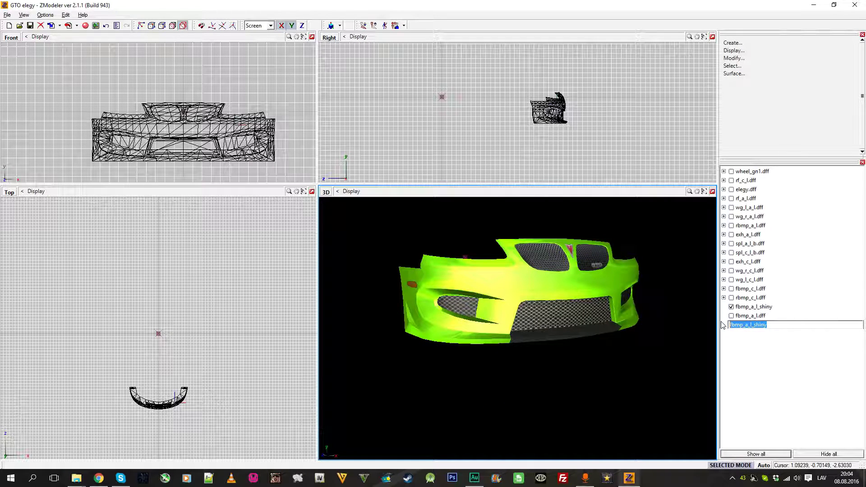
type("Group")
left_click(741, 350)
left_click(724, 289)
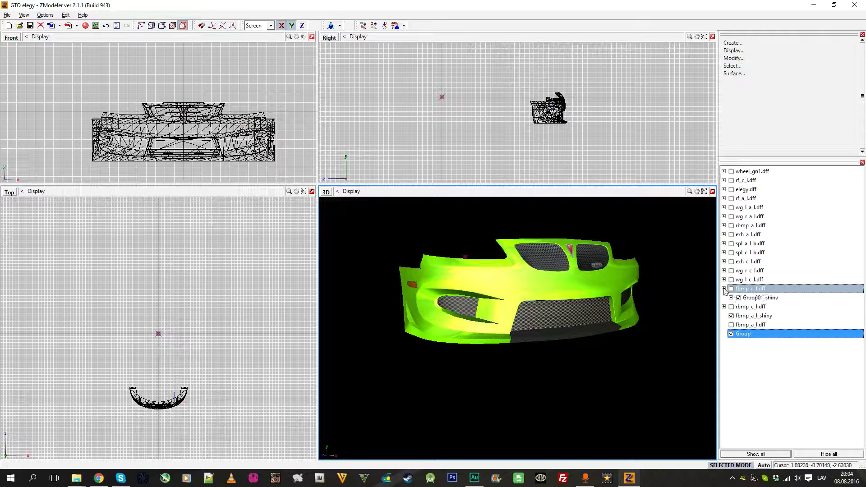
left_click(724, 289)
left_click(767, 326)
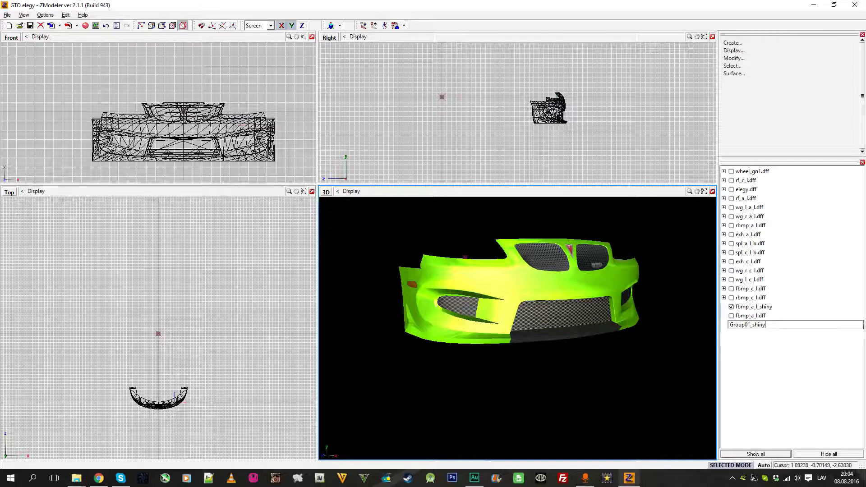
key("Return")
Step: Show the elegy.dff car body to check the bumper against it, and hide the body again
middle_click_drag(618, 310, 510, 334)
scroll(510, 335, "down", 3)
left_click(731, 190)
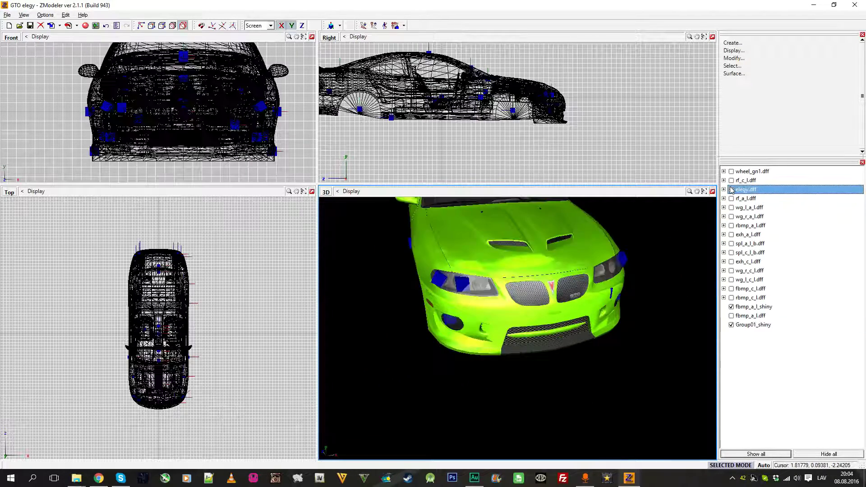
left_click(732, 190)
Step: Convert Group01_shiny to a dummy node and nest fbmp_a_l_shiny under it with the group expanded
left_click(757, 326)
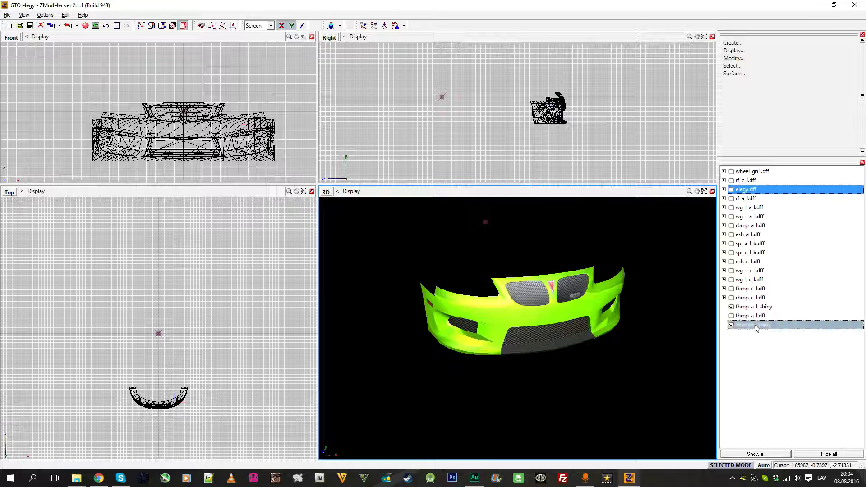
right_click(756, 326)
left_click(819, 329)
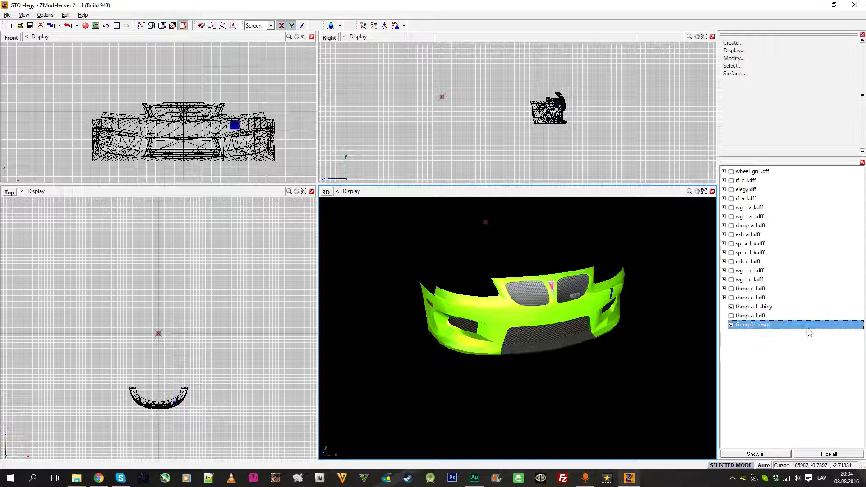
left_click_drag(752, 307, 755, 328)
left_click(723, 317)
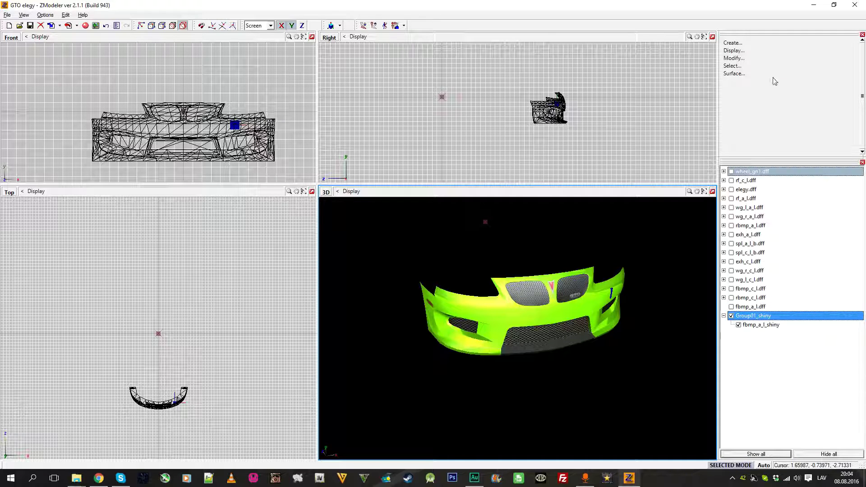
Step: Copy the nested fbmp_a_l_shiny bumper with interaction None and rename the copy as fbmp_a_l_shiny_dam
left_click(767, 43)
left_click(854, 51)
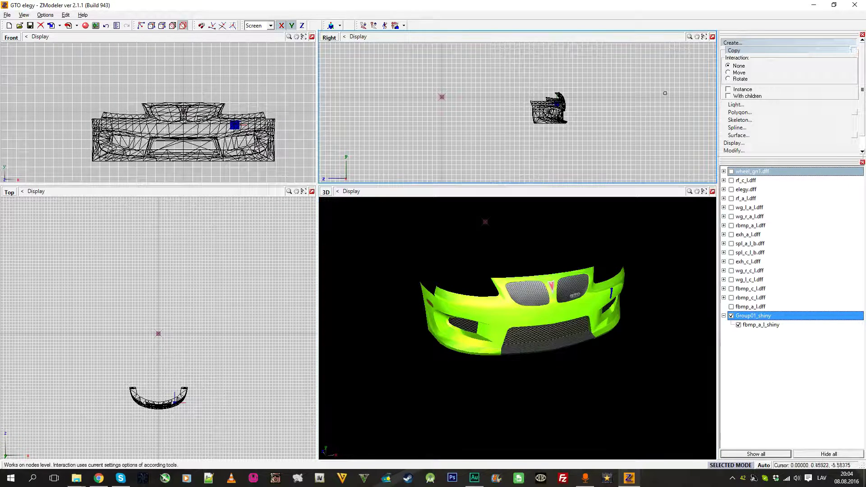
left_click(579, 117)
left_click(767, 43)
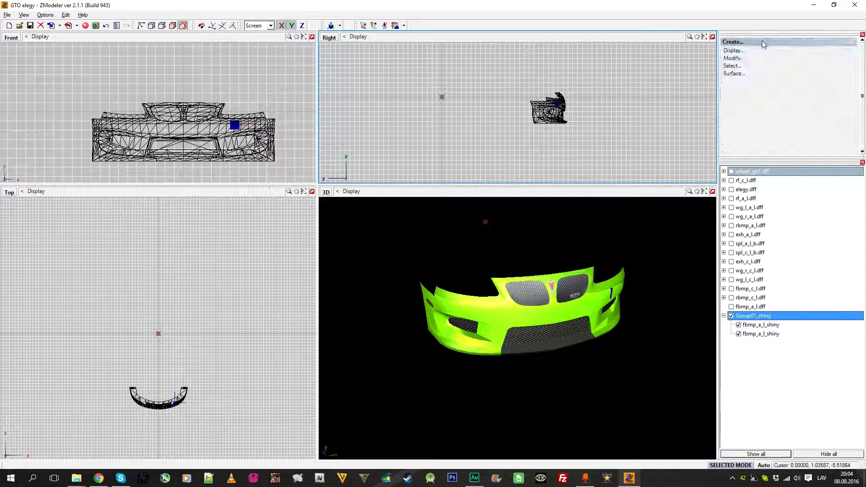
left_click(785, 334)
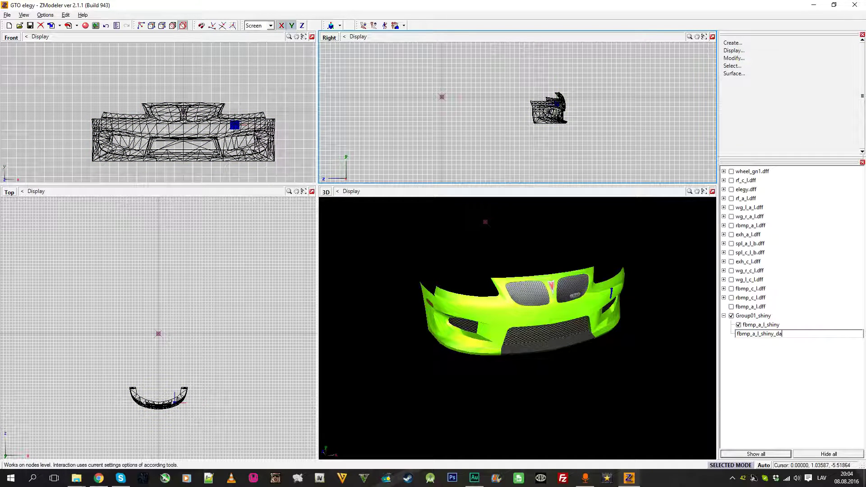
key("Return")
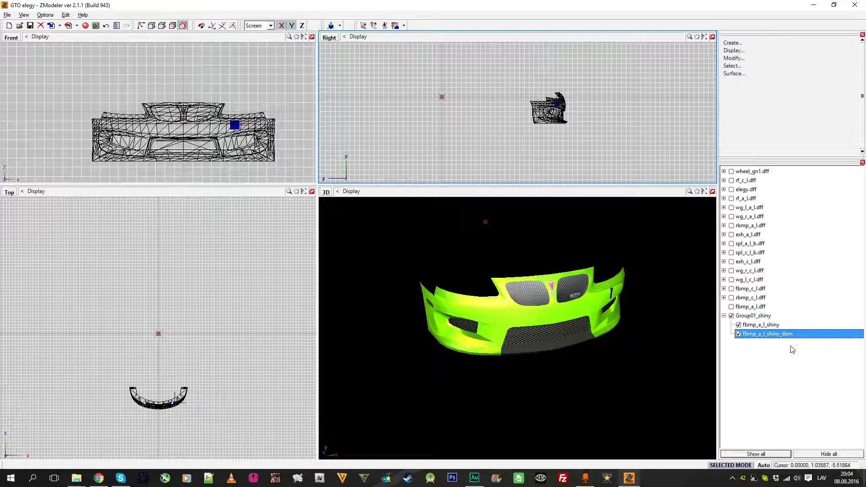
Step: Compare fbmp_a_l_shiny and fbmp_a_l_shiny_dam by toggling their visibility, leaving only fbmp_a_l_shiny shown inside Group01_shiny
left_click(724, 288)
left_click_drag(731, 302, 742, 337)
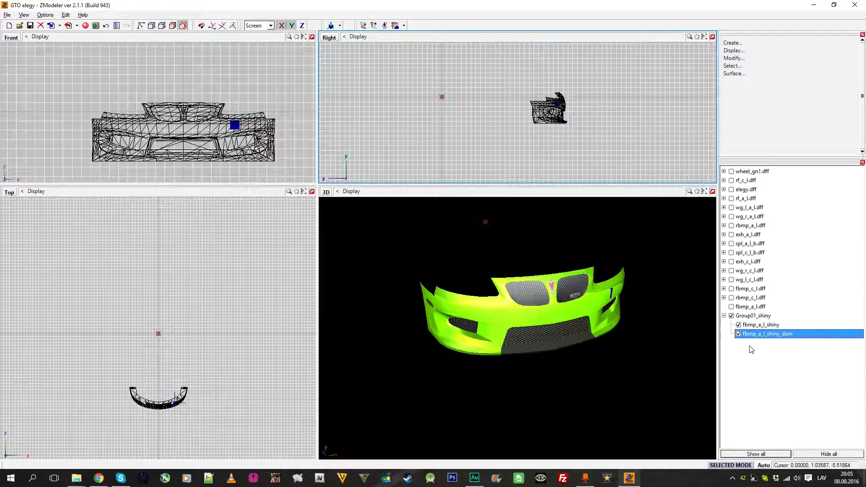
left_click(744, 324)
left_click(745, 335, "shift")
left_click(739, 333)
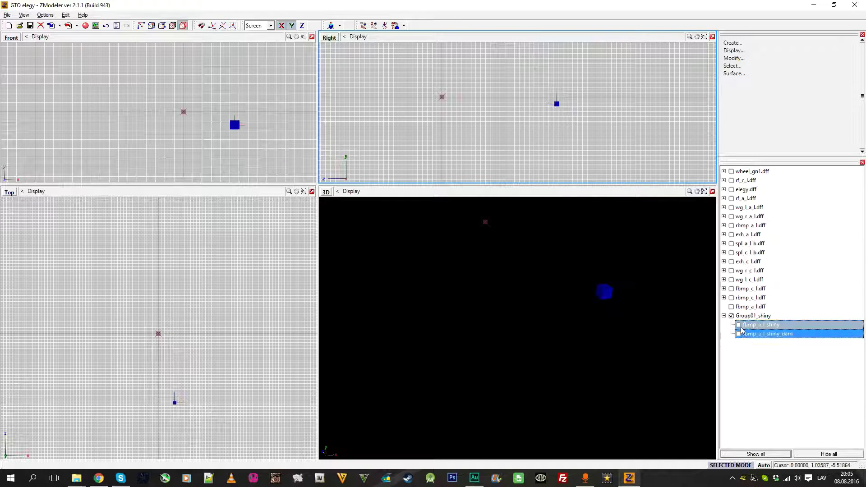
left_click(739, 334)
left_click(738, 334)
left_click(739, 334)
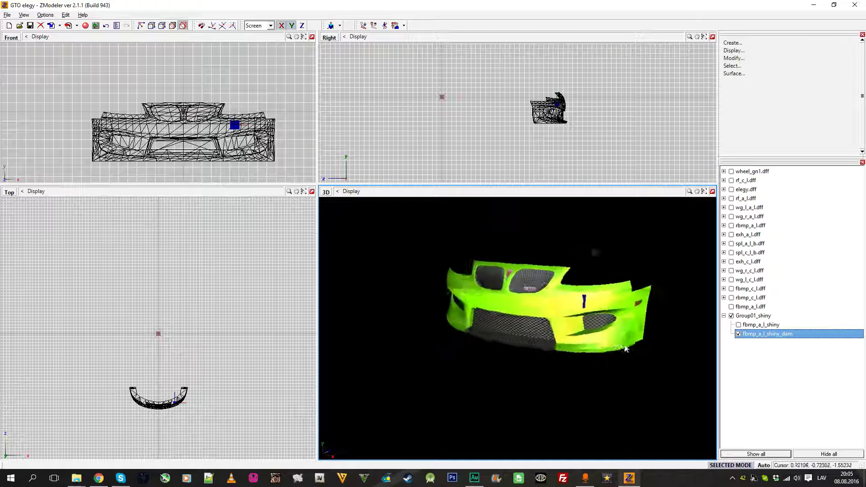
middle_click_drag(626, 349, 578, 333)
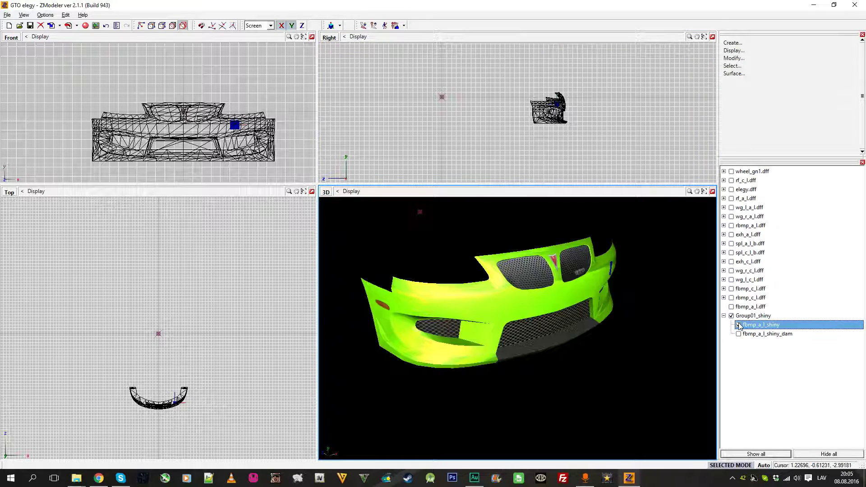
Step: Collapse Group01_shiny, nest it under the fbmp_a_l.dff dummy, and make fbmp_a_l.dff visible
left_click(724, 315)
left_click_drag(748, 318, 745, 308)
left_click(732, 307)
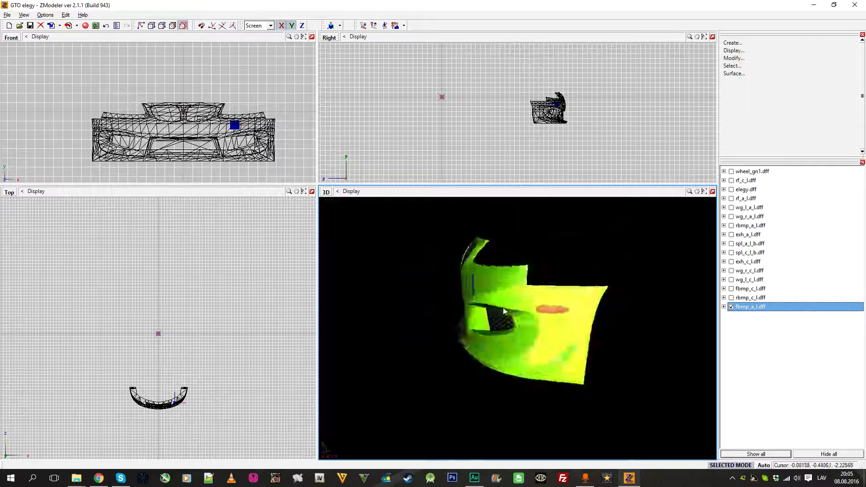